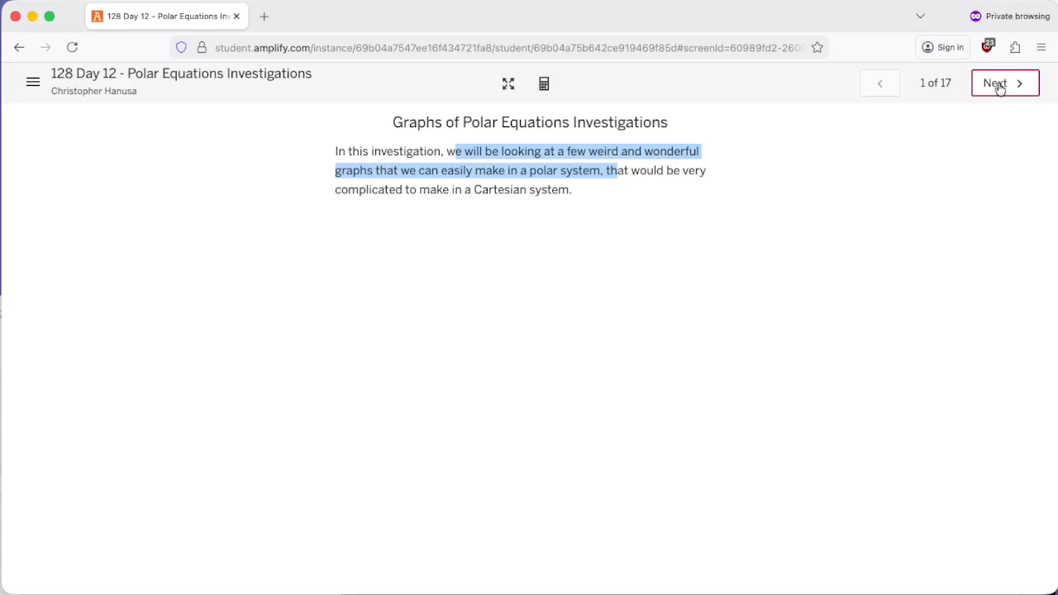
# Advance to screen 2 of the activity and adjust the constant-radius graph through r = 2.4 to r = 3.
pyautogui.click(998, 84)
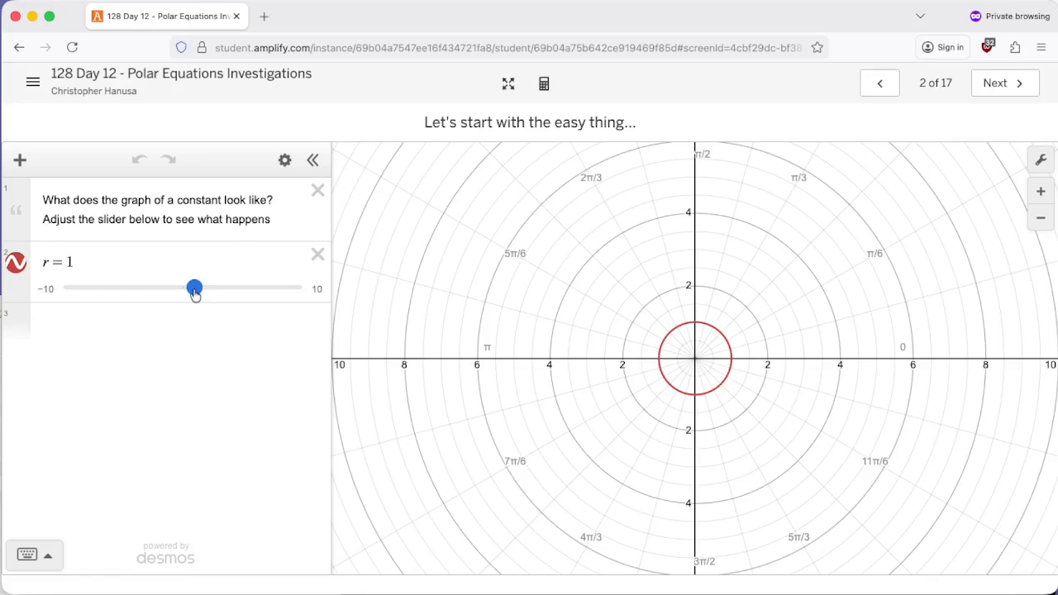
pyautogui.moveTo(194, 293)
pyautogui.mouseDown()
pyautogui.moveTo(223, 289)
pyautogui.moveTo(212, 288)
pyautogui.mouseUp()
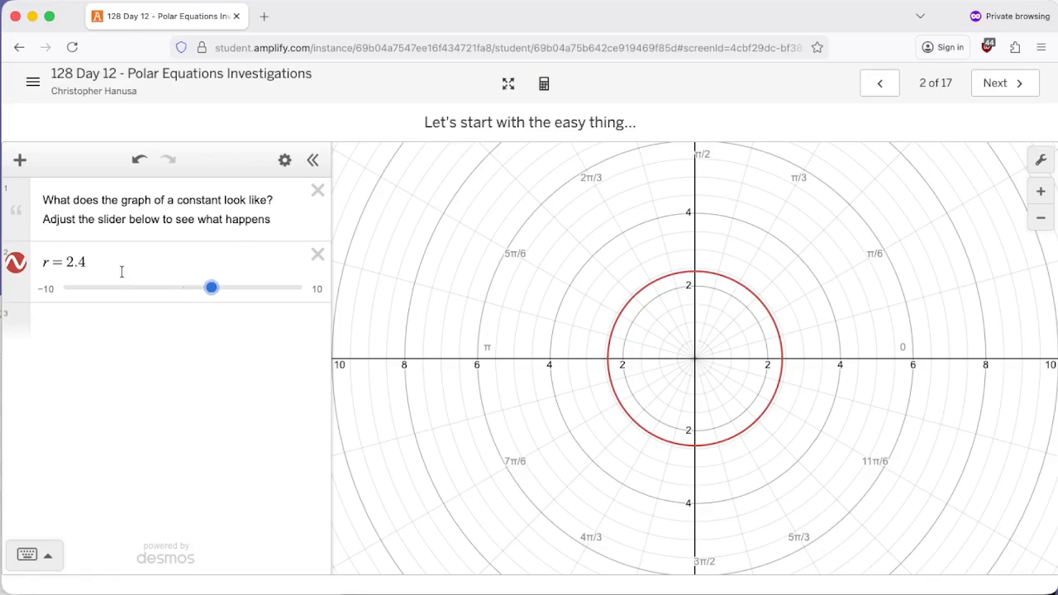
pyautogui.moveTo(44, 263); pyautogui.dragTo(82, 263)
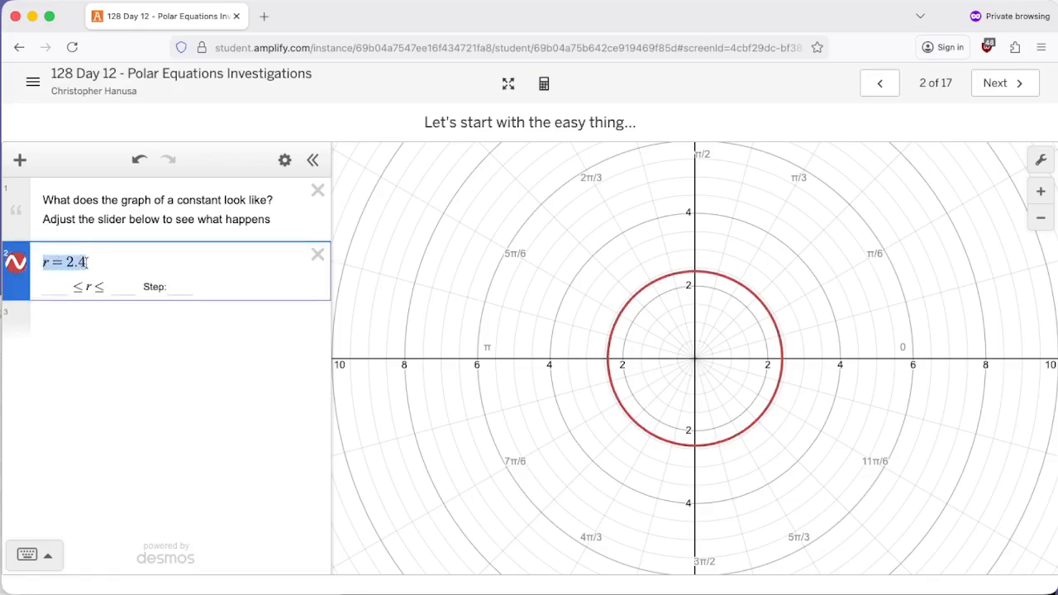
pyautogui.click(99, 267)
pyautogui.click(132, 367)
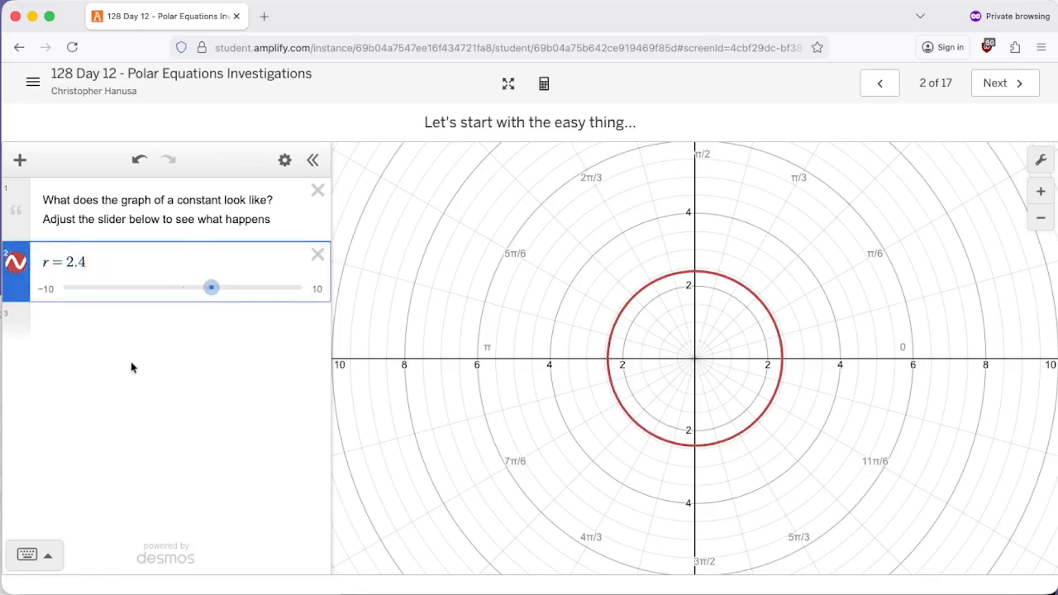
pyautogui.moveTo(211, 287)
pyautogui.mouseDown()
pyautogui.moveTo(199, 291)
pyautogui.moveTo(222, 291)
pyautogui.mouseUp()
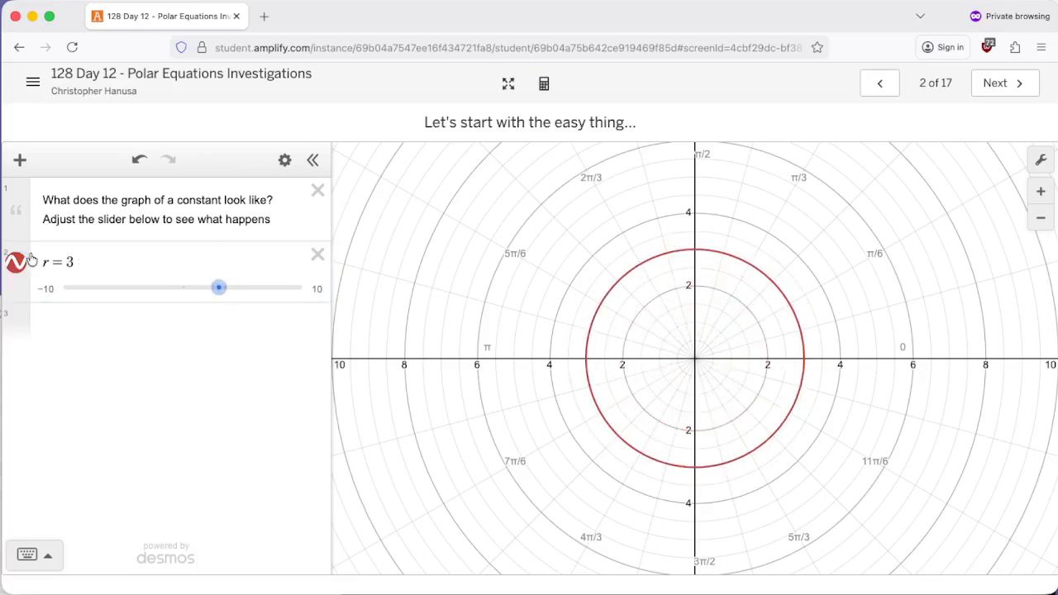
pyautogui.doubleClick(71, 261)
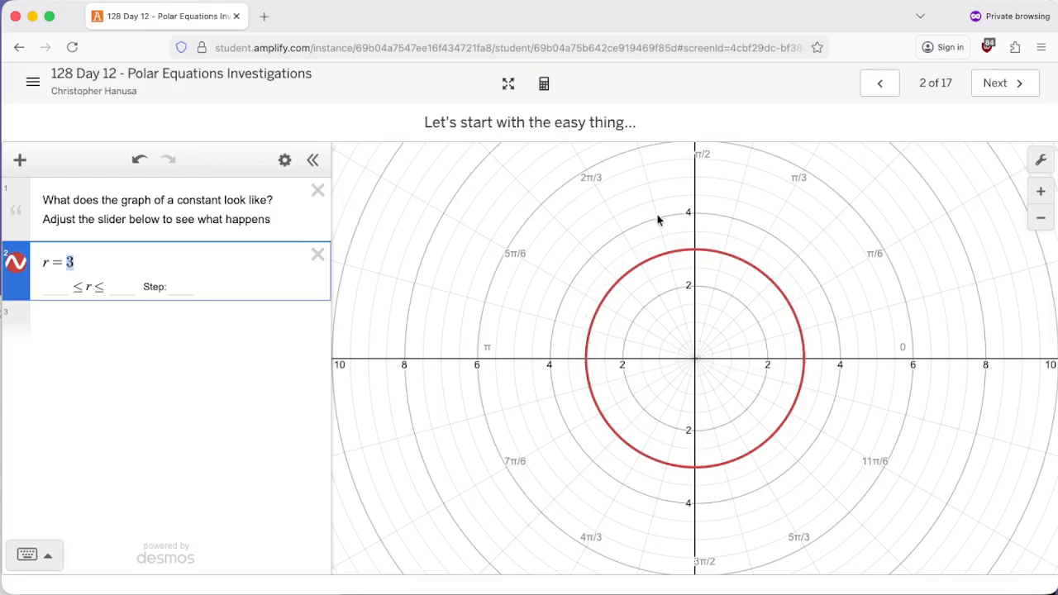
# Advance to screen 4 and sketch θ = π/3 on the polar grid as points joined by a line running both ways through the origin.
pyautogui.click(995, 87)
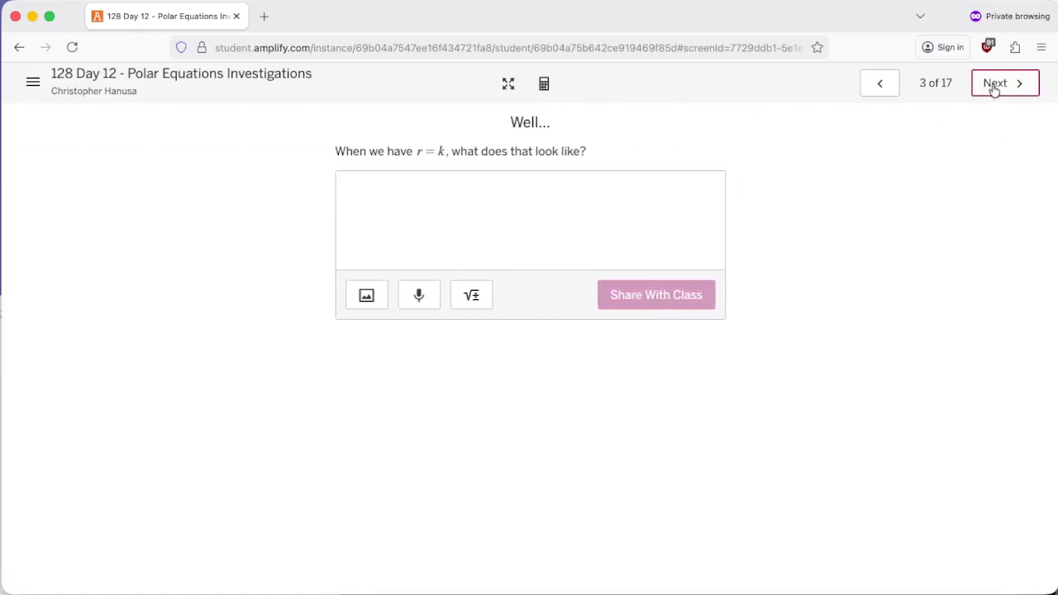
pyautogui.click(995, 86)
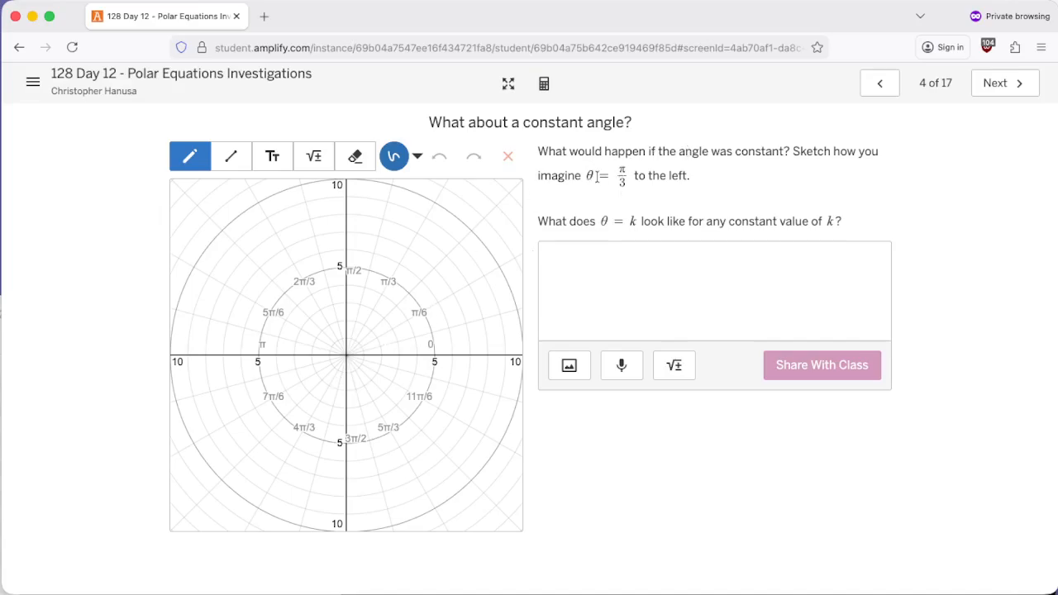
pyautogui.moveTo(589, 174); pyautogui.dragTo(632, 175)
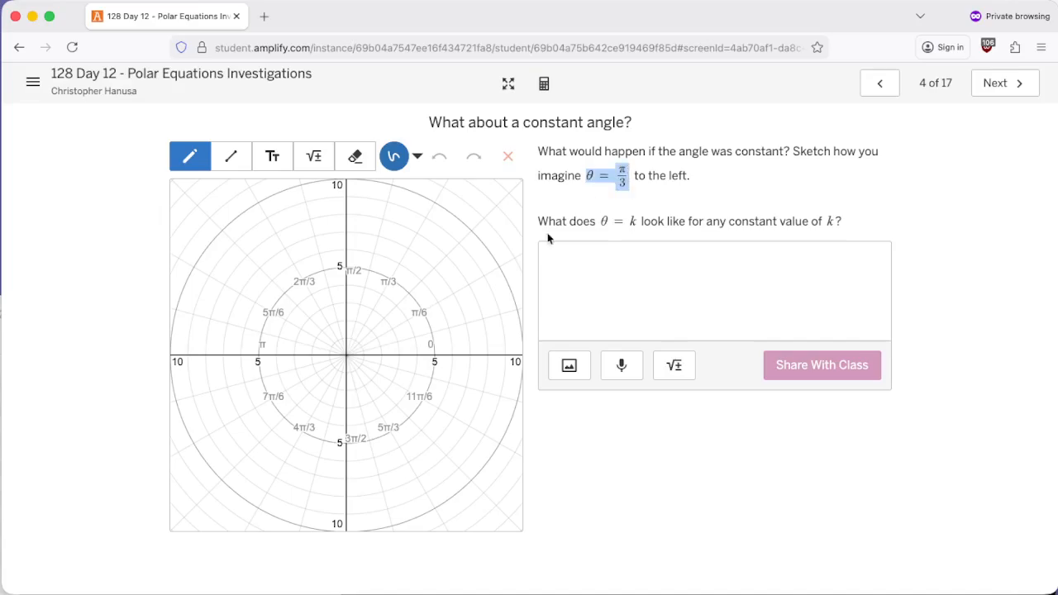
pyautogui.click(390, 279)
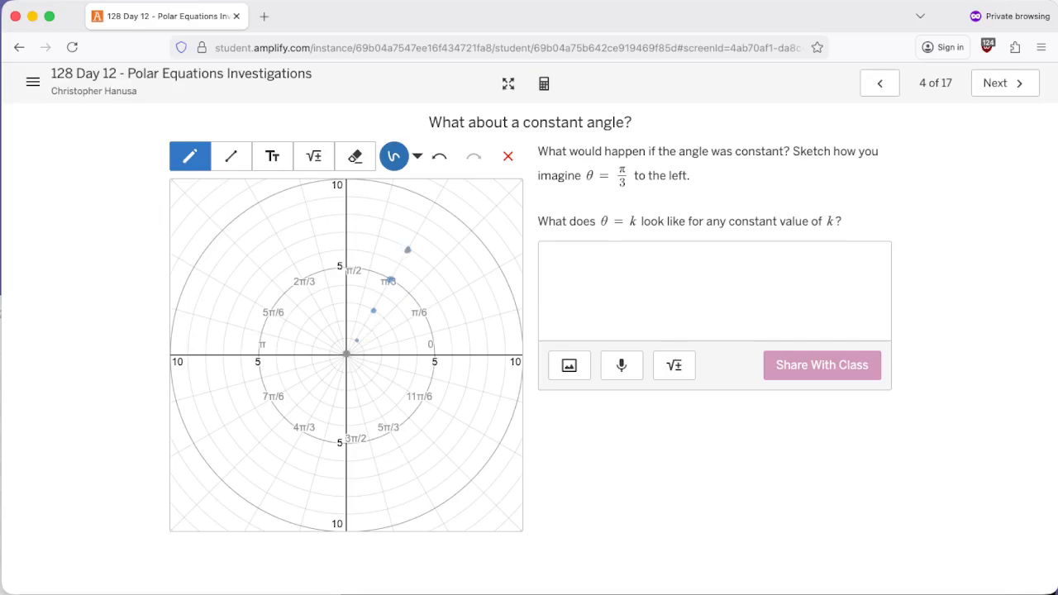
pyautogui.moveTo(353, 342)
pyautogui.mouseDown()
pyautogui.moveTo(426, 210)
pyautogui.moveTo(455, 180)
pyautogui.mouseUp()
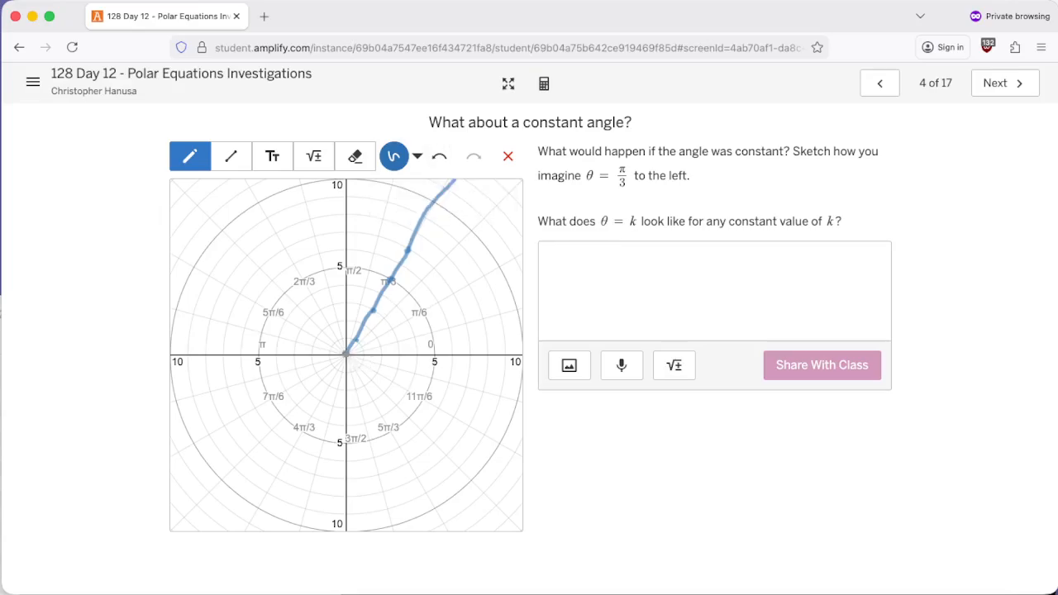
pyautogui.moveTo(345, 359); pyautogui.dragTo(245, 532)
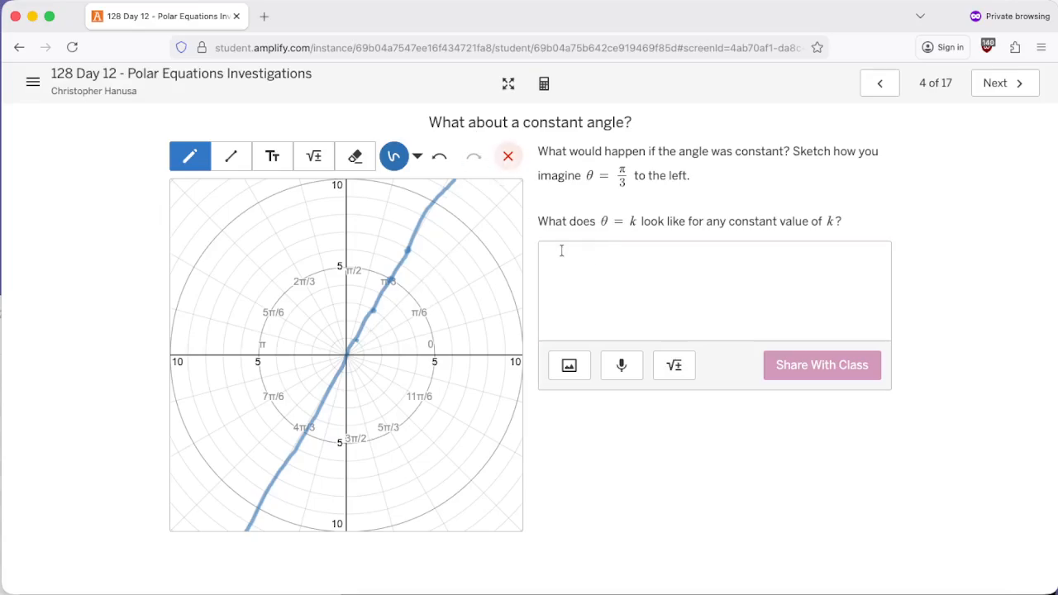
# Sketch a second constant-angle line through the origin along the 2π/3 and 5π/3 directions.
pyautogui.moveTo(592, 219); pyautogui.dragTo(633, 221)
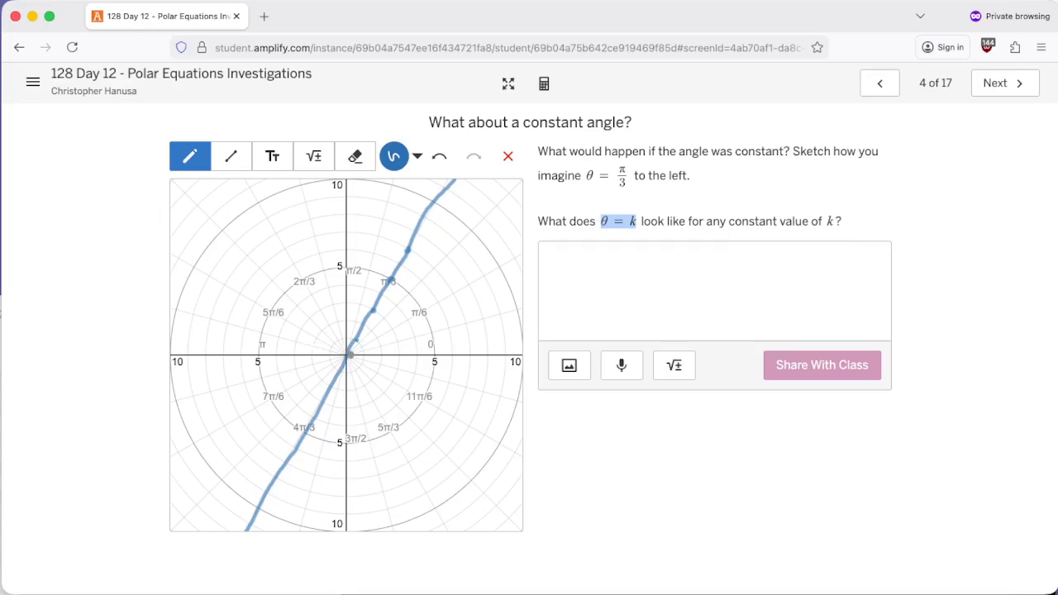
pyautogui.moveTo(347, 356); pyautogui.dragTo(262, 198)
pyautogui.moveTo(348, 356); pyautogui.dragTo(447, 529)
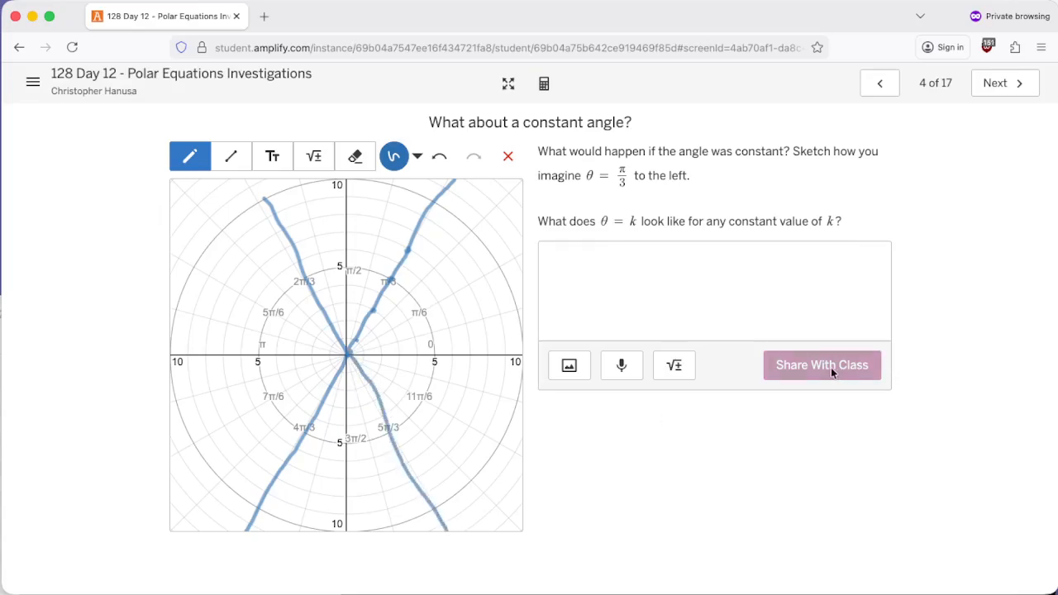
# Advance to screen 5 and examine the spiral equation r = aθ + b and how the a value affects the curve.
pyautogui.click(1000, 82)
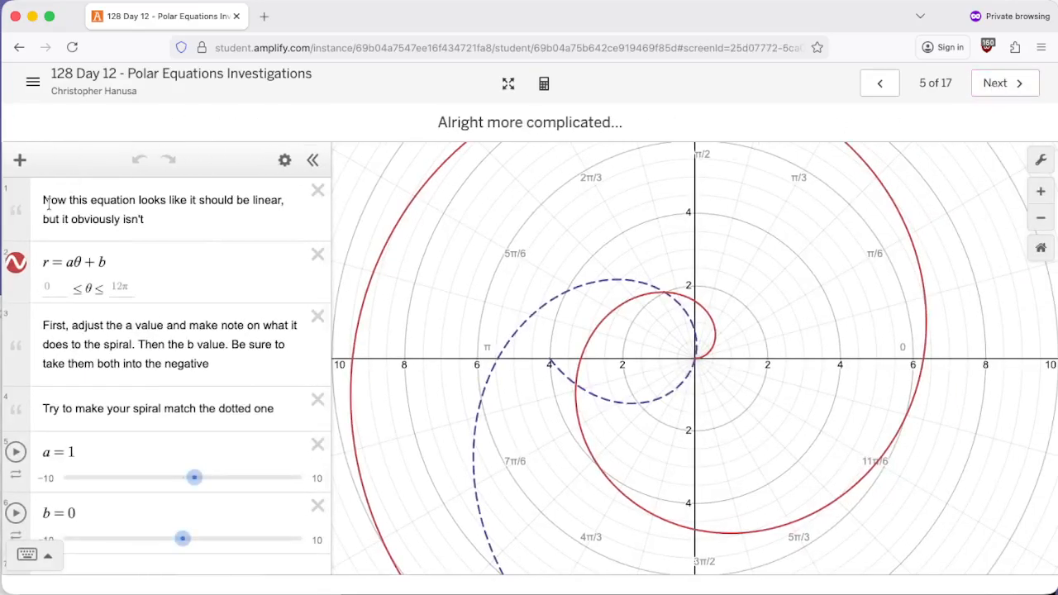
pyautogui.moveTo(48, 204); pyautogui.dragTo(43, 262)
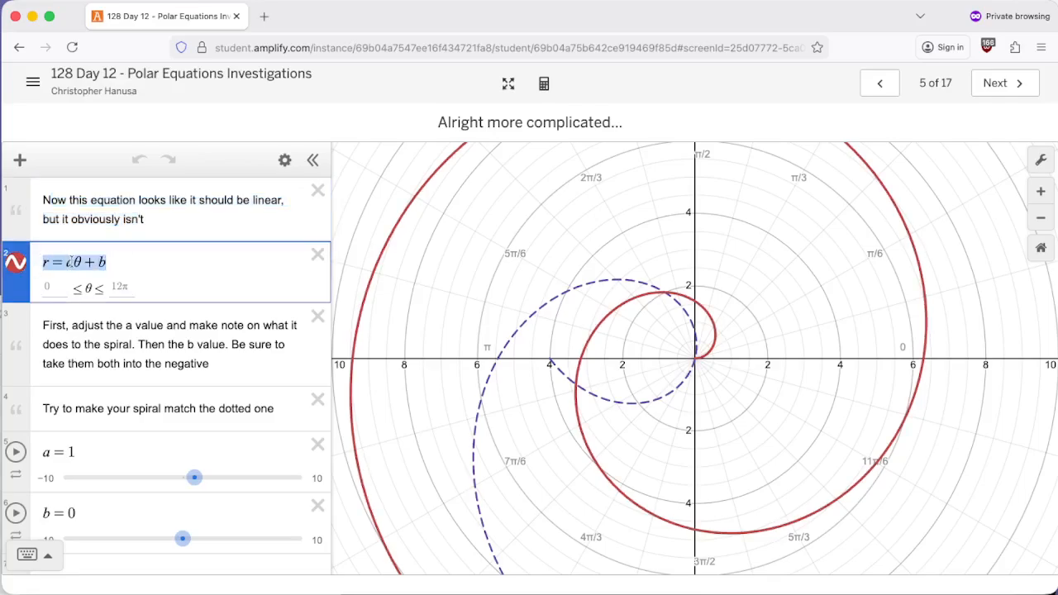
pyautogui.click(72, 261)
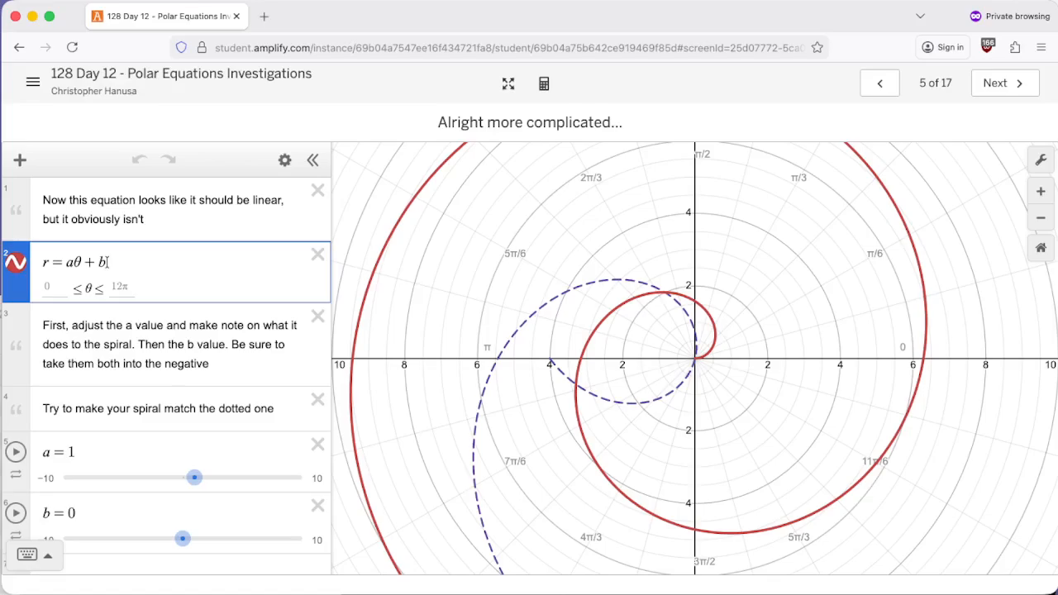
pyautogui.moveTo(104, 262)
pyautogui.mouseDown()
pyautogui.moveTo(66, 264)
pyautogui.moveTo(104, 261)
pyautogui.mouseUp()
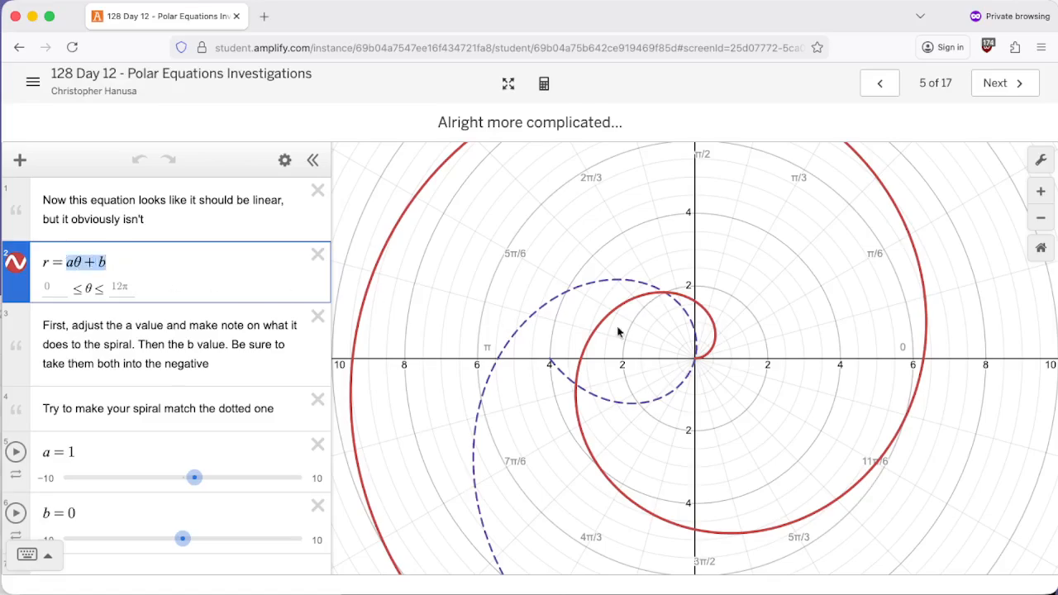
pyautogui.click(110, 268)
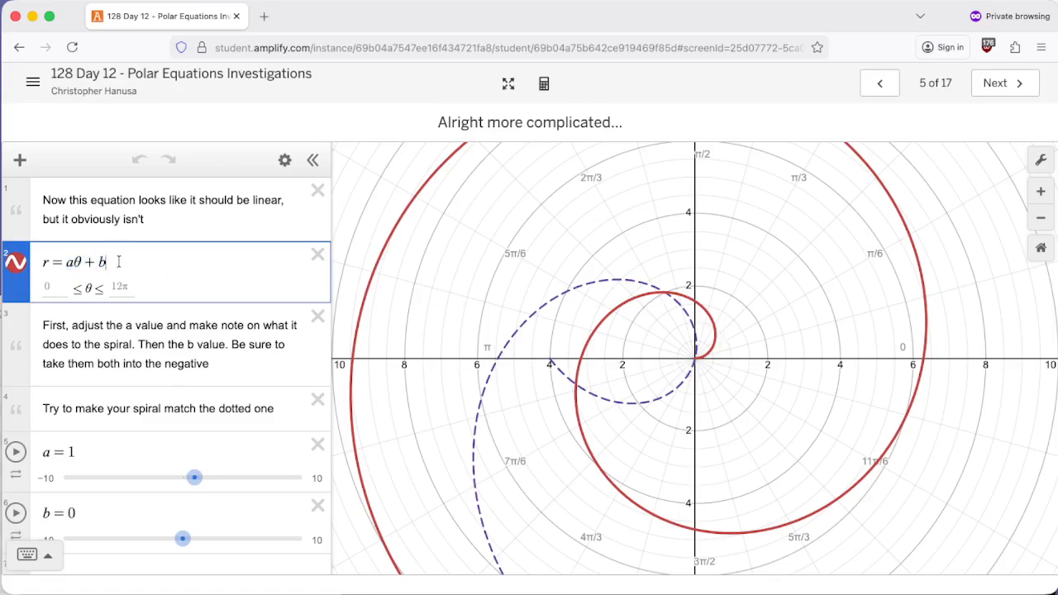
pyautogui.moveTo(118, 261); pyautogui.dragTo(45, 262)
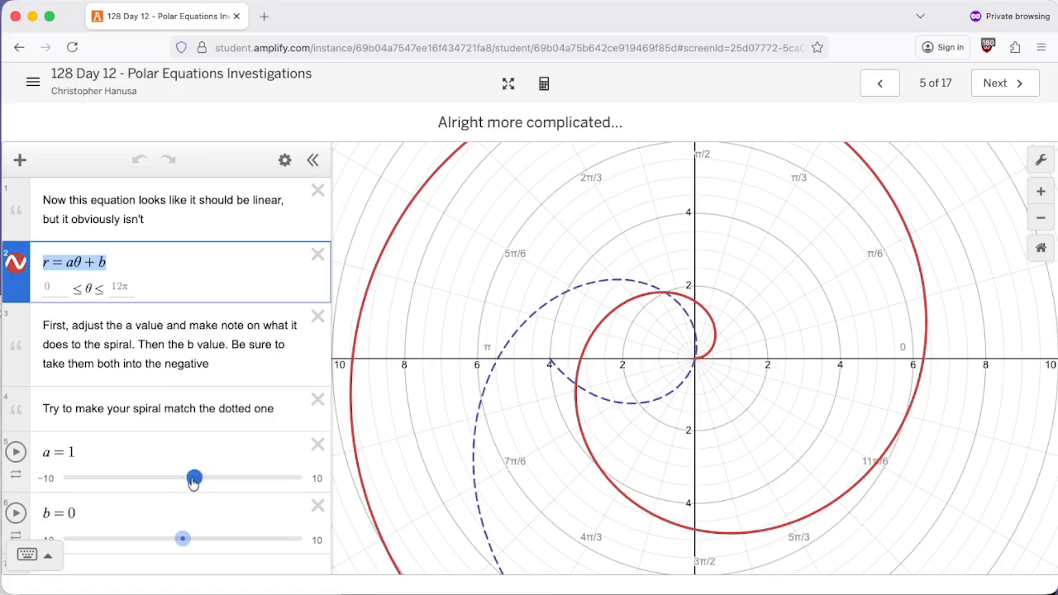
pyautogui.moveTo(195, 482)
pyautogui.mouseDown()
pyautogui.moveTo(183, 483)
pyautogui.moveTo(213, 482)
pyautogui.moveTo(194, 482)
pyautogui.mouseUp()
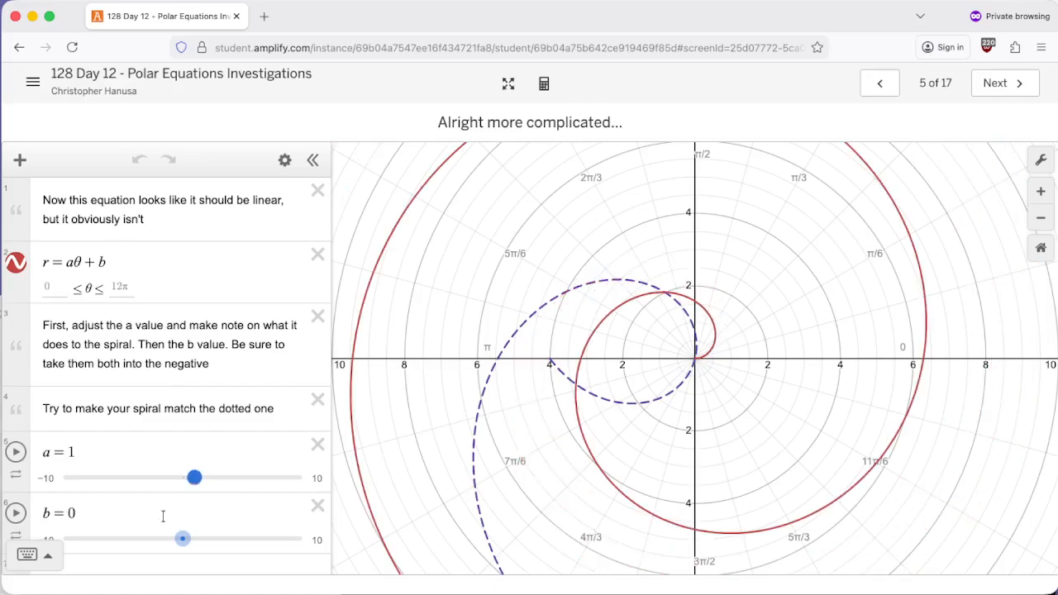
# Match the red spiral to the dashed one by trying several b values, settling on b = −4, and setting a = 3.
pyautogui.moveTo(189, 538); pyautogui.dragTo(149, 542)
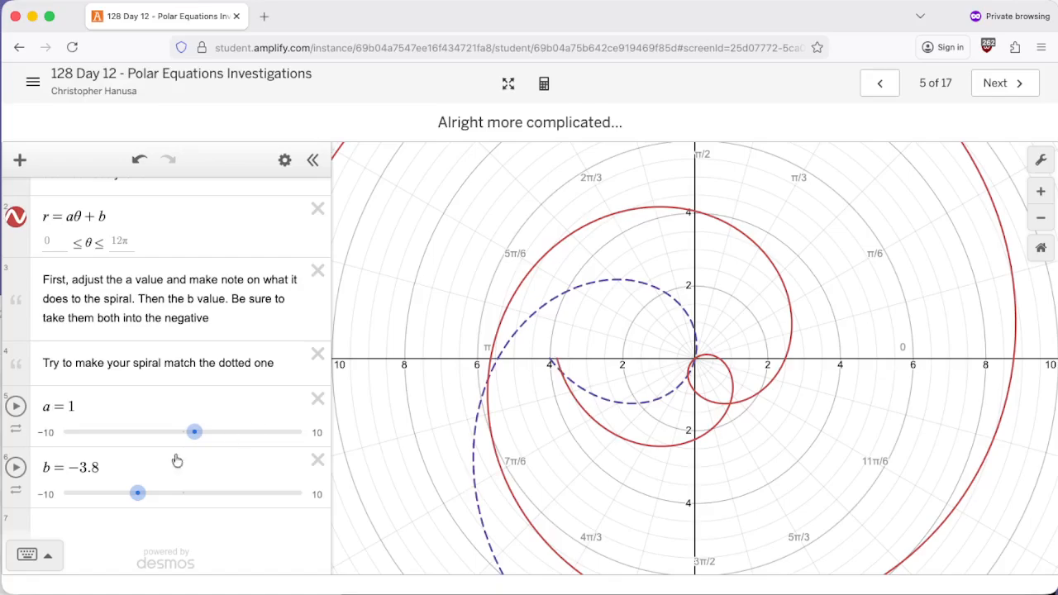
pyautogui.moveTo(132, 495); pyautogui.dragTo(211, 495)
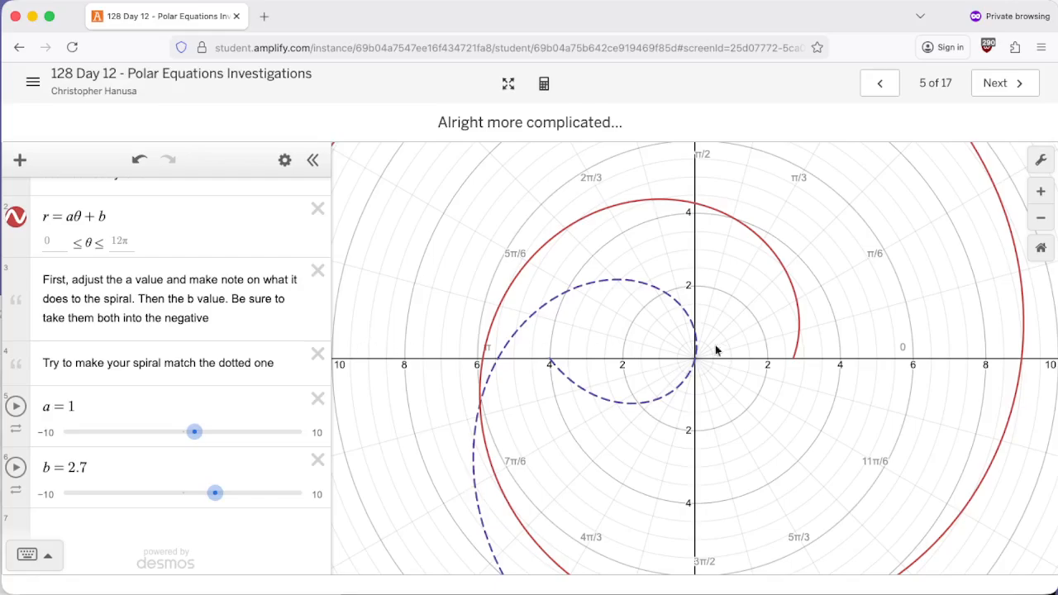
pyautogui.moveTo(214, 494); pyautogui.dragTo(135, 494)
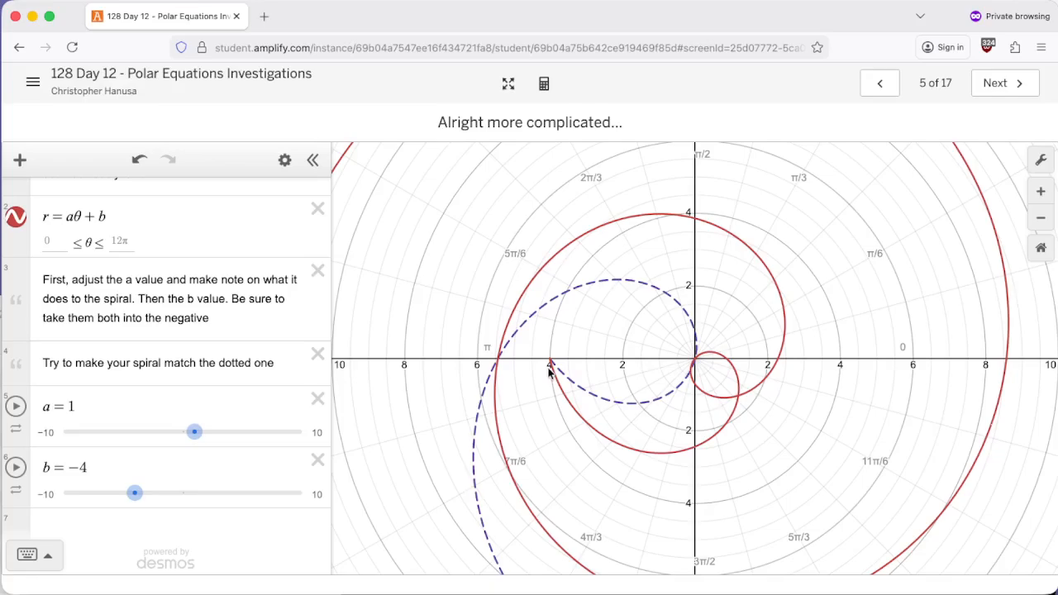
pyautogui.moveTo(191, 439); pyautogui.dragTo(216, 439)
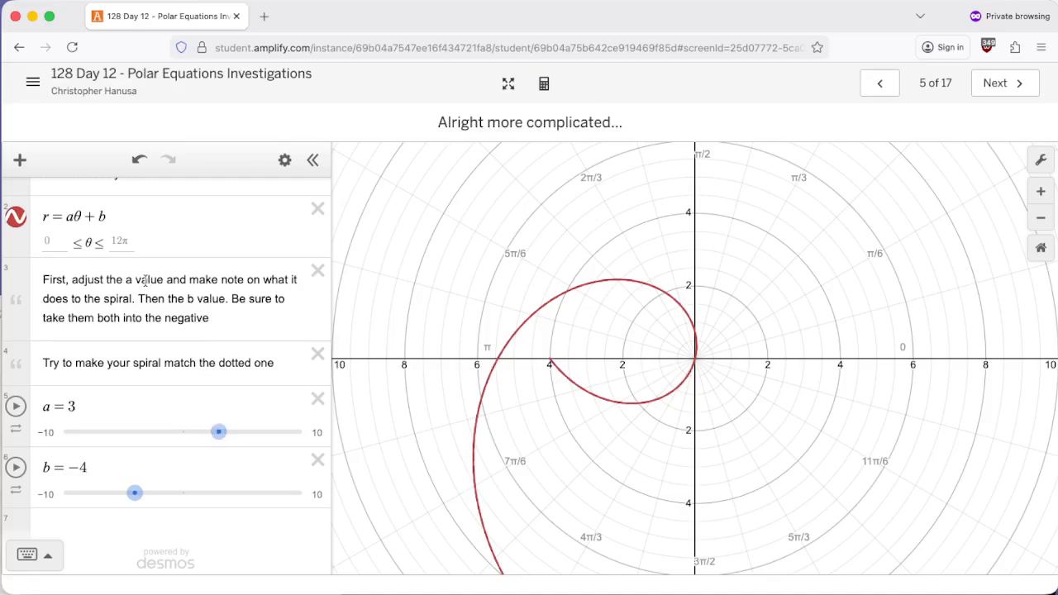
# Try b = 1.6 on the matched spiral, highlight its equation r = aθ + b, and set b back to −4.
pyautogui.moveTo(135, 493); pyautogui.dragTo(202, 494)
pyautogui.click(77, 215)
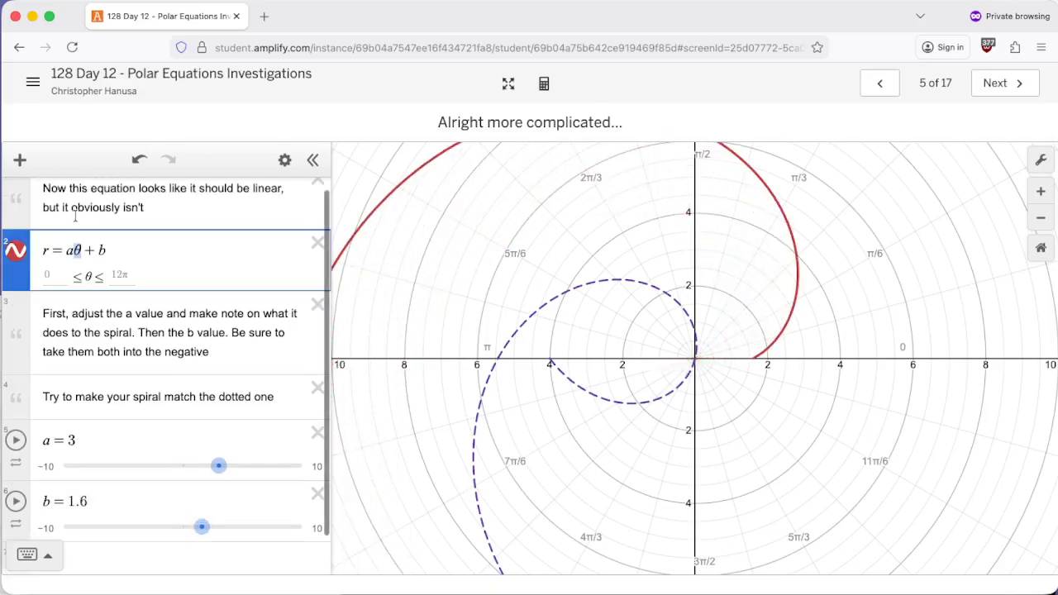
pyautogui.moveTo(81, 248); pyautogui.dragTo(108, 252)
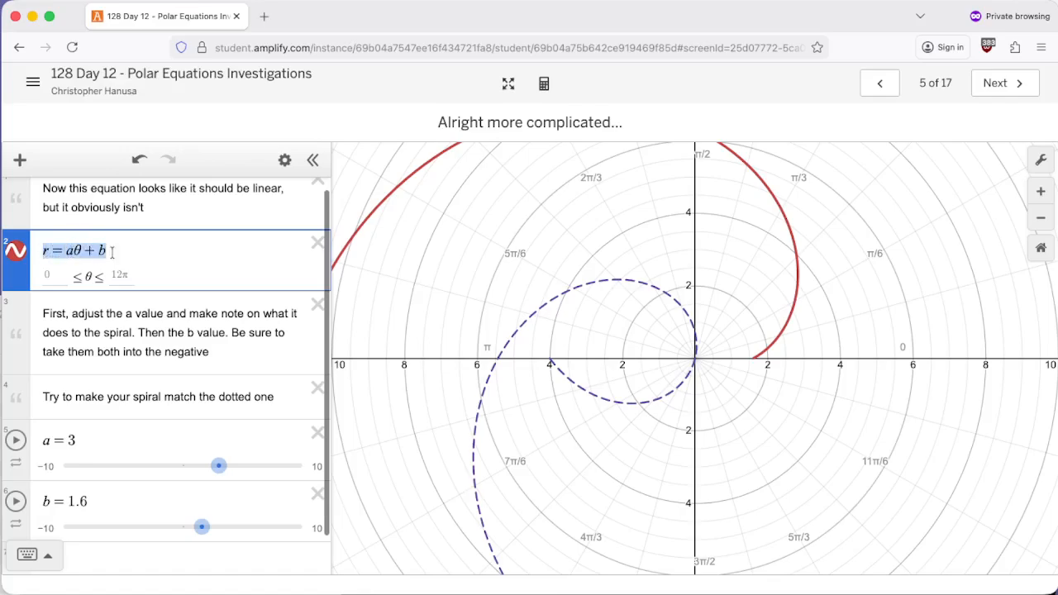
pyautogui.moveTo(203, 530); pyautogui.dragTo(138, 496)
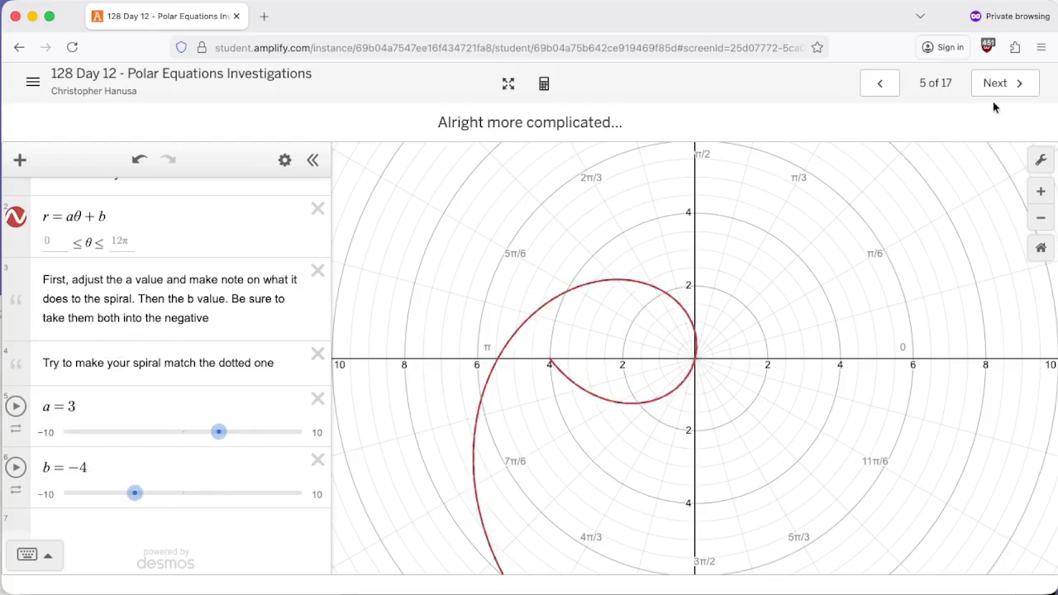
# Advance to screen 6 and match its dashed Spiral of Archimedes by setting b = 5 and a = −2.
pyautogui.click(1004, 82)
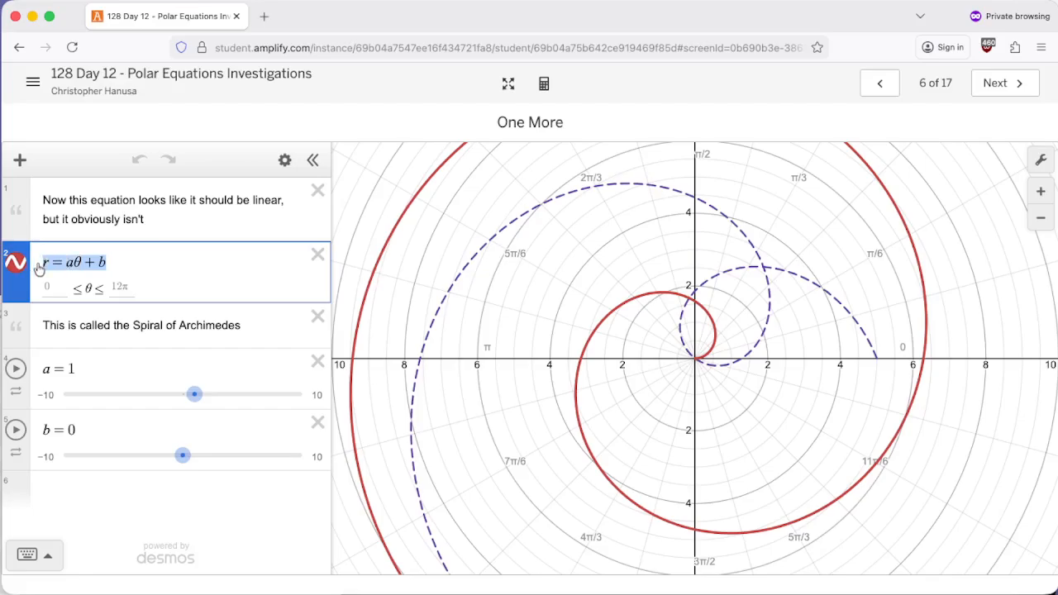
pyautogui.click(71, 263)
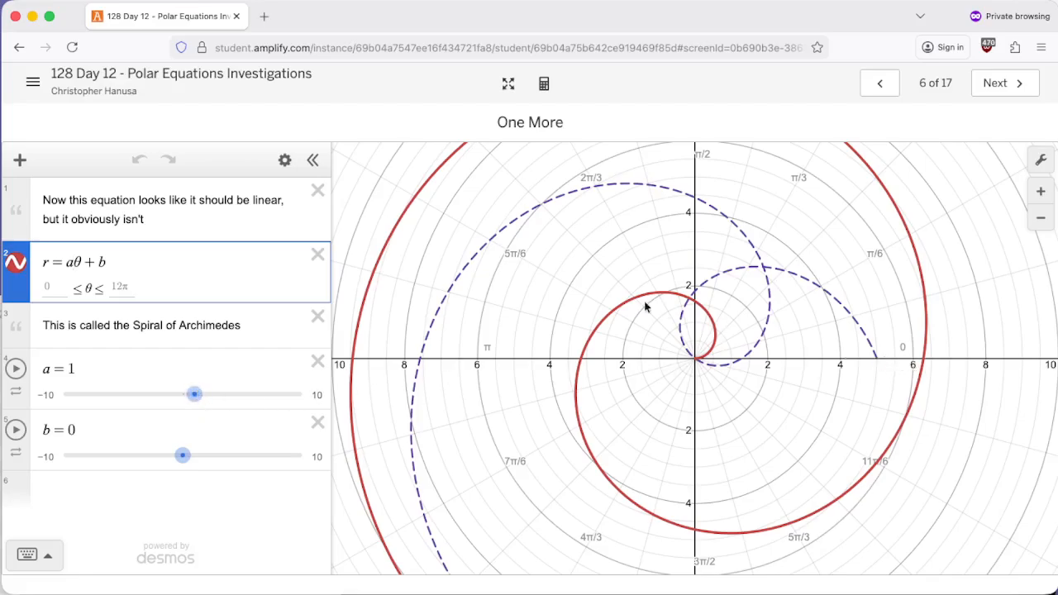
pyautogui.click(183, 457)
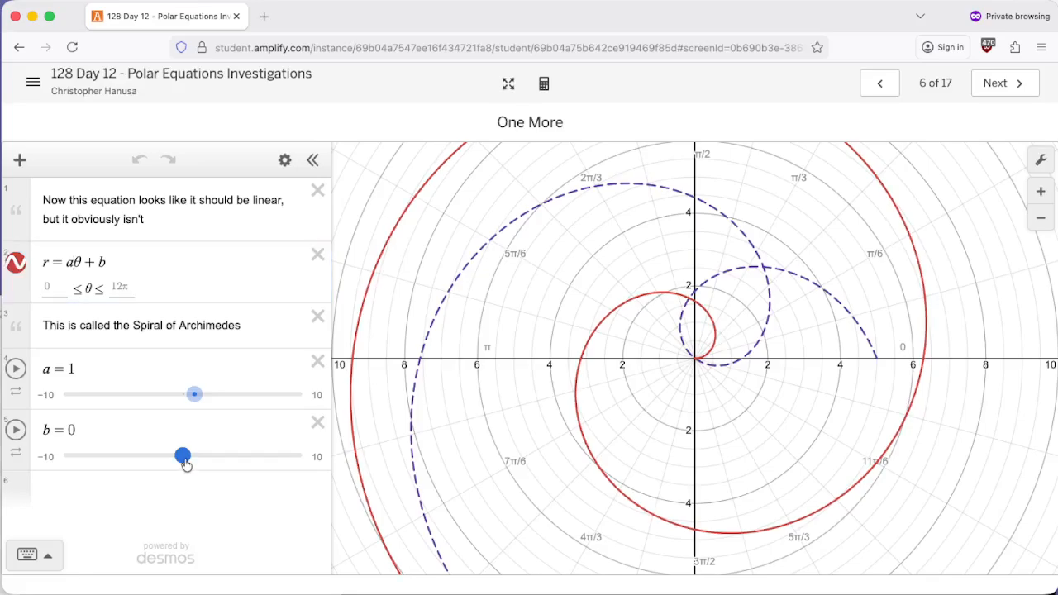
pyautogui.moveTo(186, 465); pyautogui.dragTo(245, 466)
pyautogui.moveTo(194, 395); pyautogui.dragTo(160, 398)
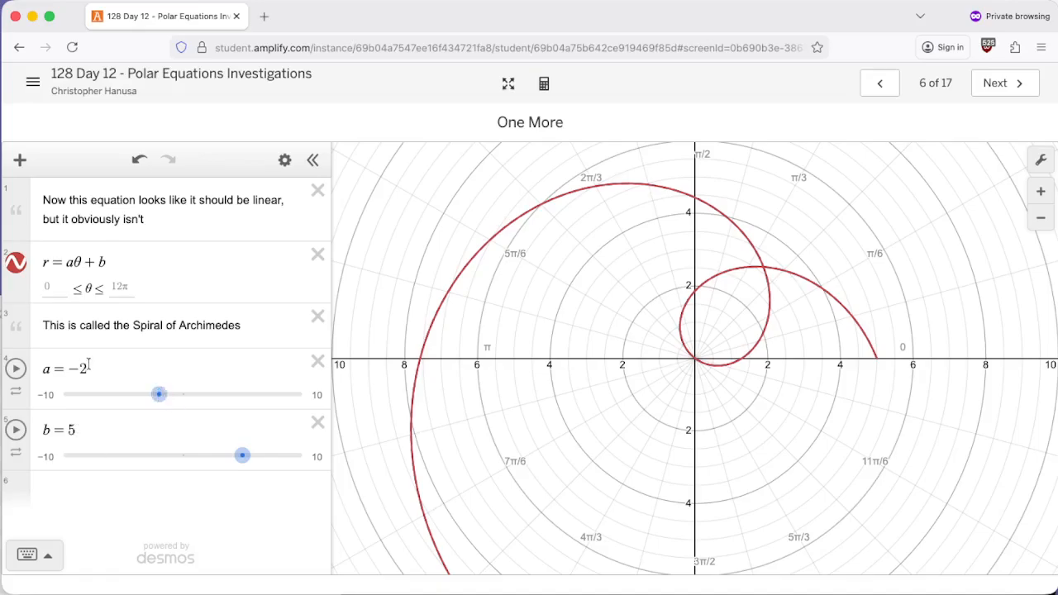
# Examine the full extent of the Spiral of Archimedes and its inner loop around the origin.
pyautogui.scroll(-10, 696, 376)
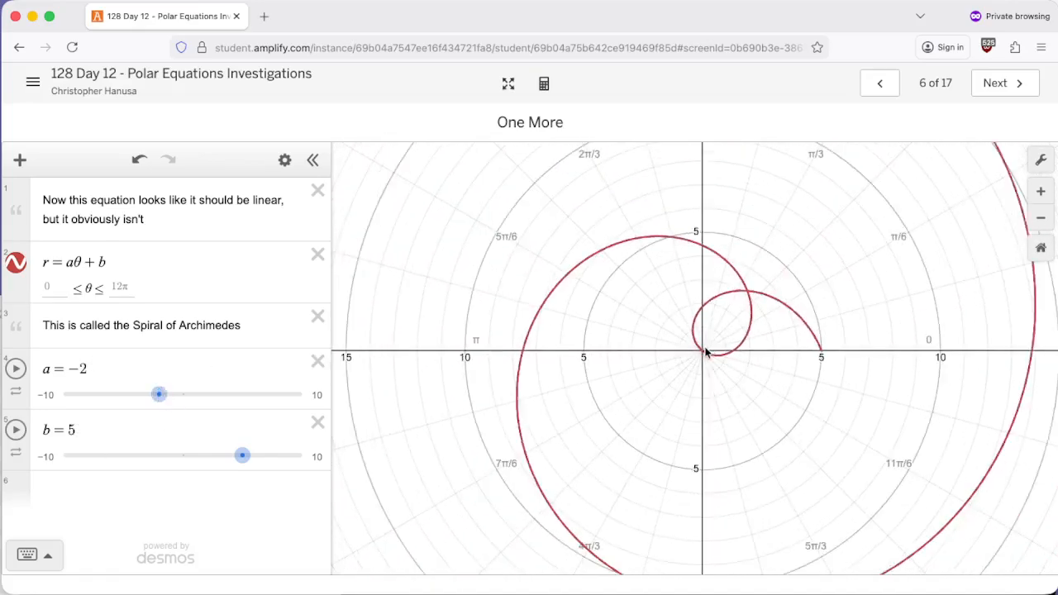
pyautogui.scroll(-3, 706, 352)
pyautogui.scroll(5, 705, 351)
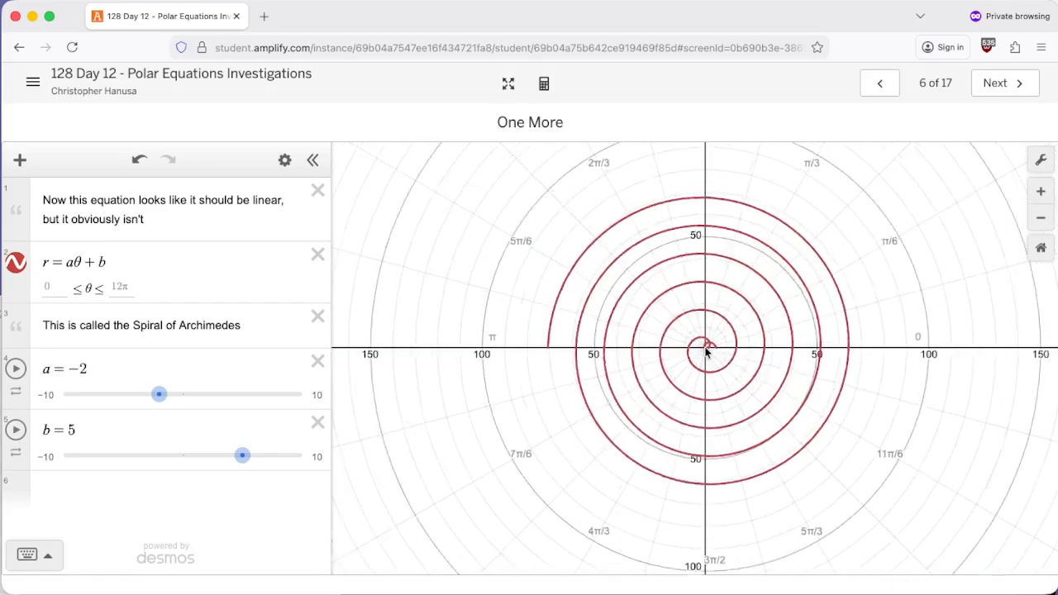
pyautogui.scroll(5, 705, 351)
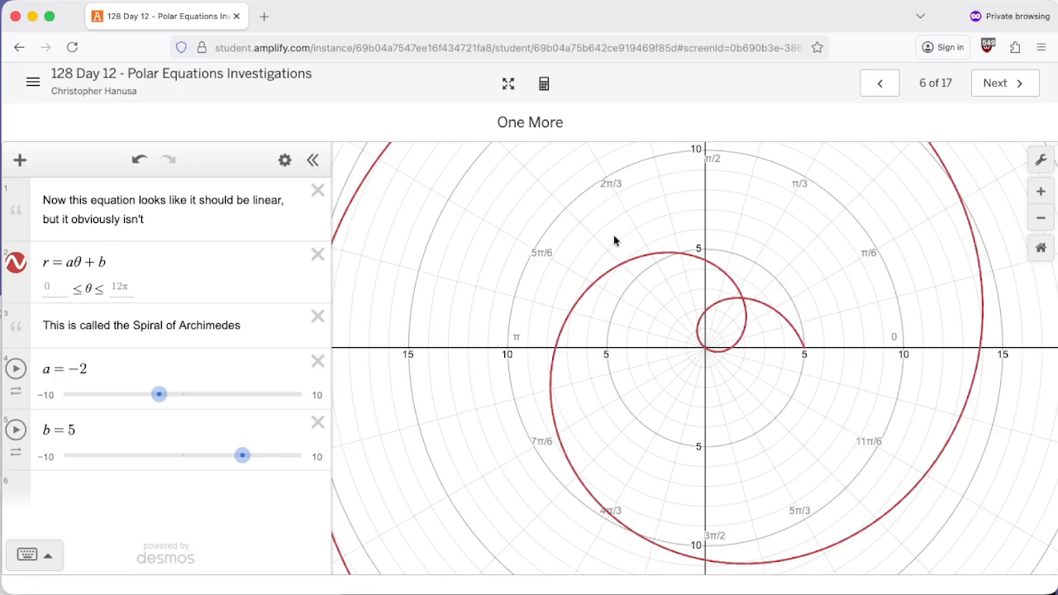
# Advance past the written question to screen 8 and set a = 1.7 and b = 1.6 in r = a sin(θ − b).
pyautogui.click(1000, 83)
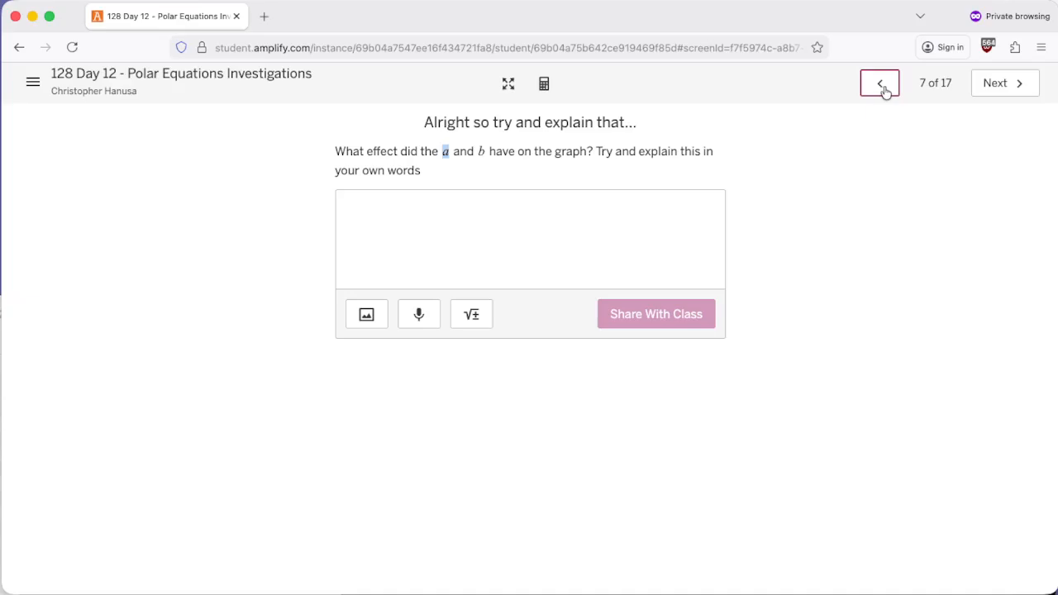
pyautogui.click(997, 84)
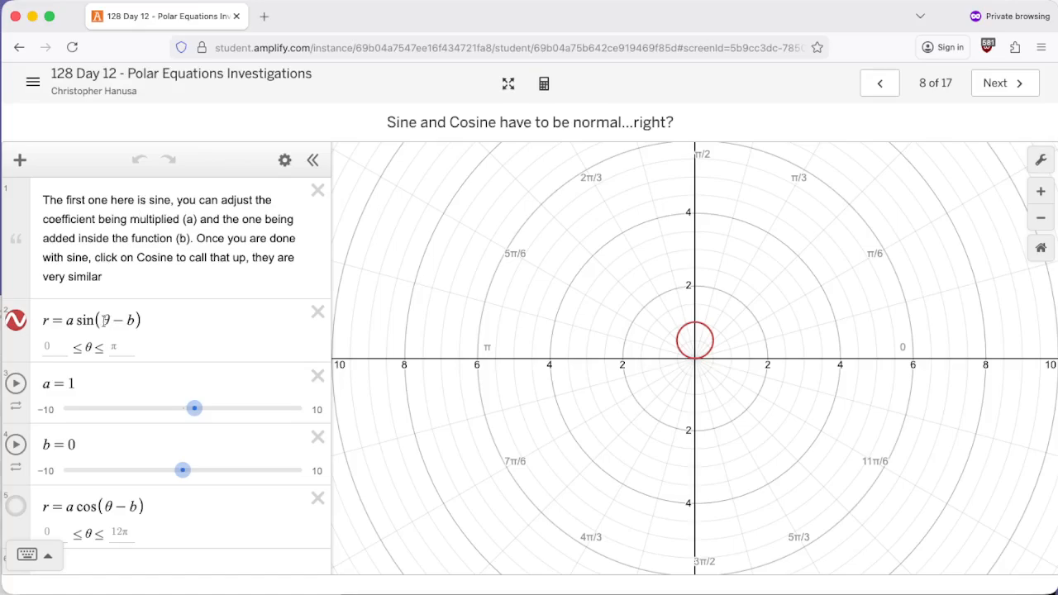
pyautogui.click(64, 321)
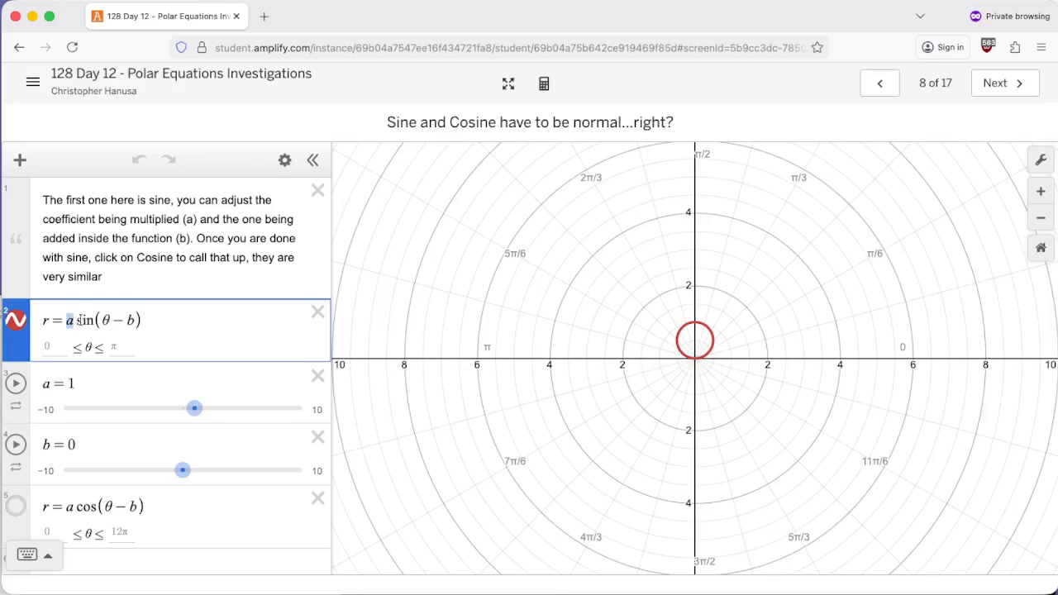
pyautogui.moveTo(104, 320)
pyautogui.mouseDown()
pyautogui.moveTo(126, 318)
pyautogui.moveTo(113, 319)
pyautogui.mouseUp()
pyautogui.moveTo(196, 415)
pyautogui.mouseDown()
pyautogui.moveTo(250, 414)
pyautogui.moveTo(205, 413)
pyautogui.mouseUp()
pyautogui.moveTo(183, 470)
pyautogui.mouseDown()
pyautogui.moveTo(254, 476)
pyautogui.moveTo(152, 471)
pyautogui.moveTo(302, 468)
pyautogui.moveTo(200, 468)
pyautogui.mouseUp()
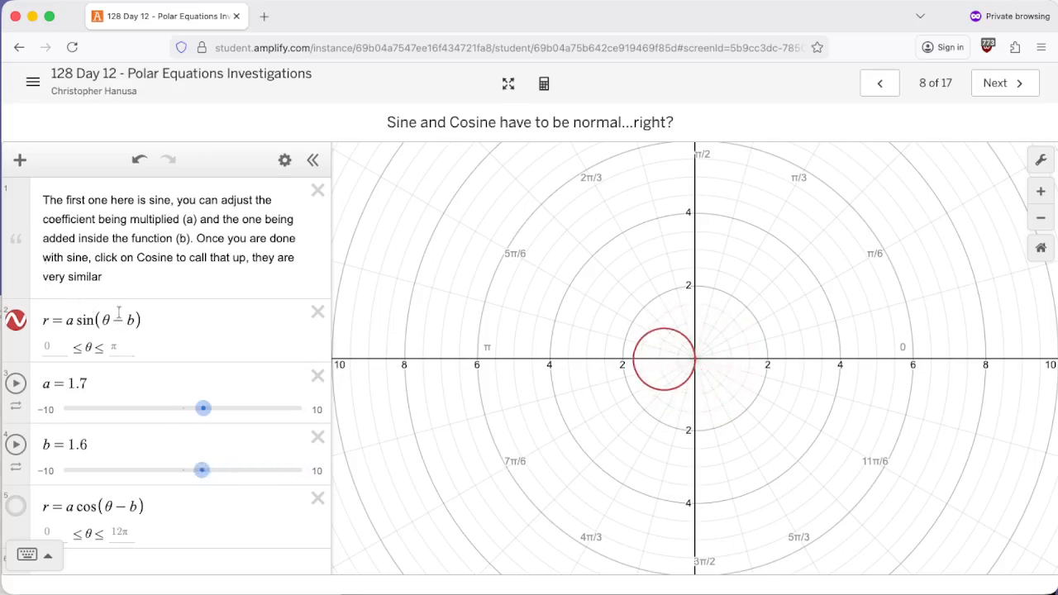
# Highlight the coefficient a in the sine equation, and set a = 3.1 and b = −0.1.
pyautogui.doubleClick(70, 322)
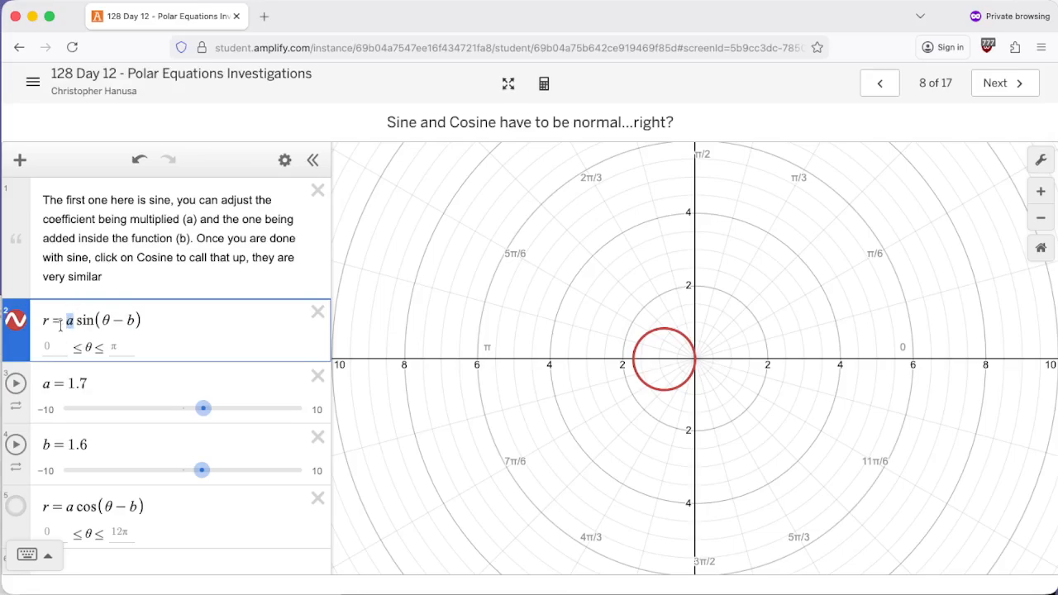
pyautogui.moveTo(205, 410)
pyautogui.mouseDown()
pyautogui.moveTo(223, 408)
pyautogui.moveTo(158, 411)
pyautogui.moveTo(222, 409)
pyautogui.mouseUp()
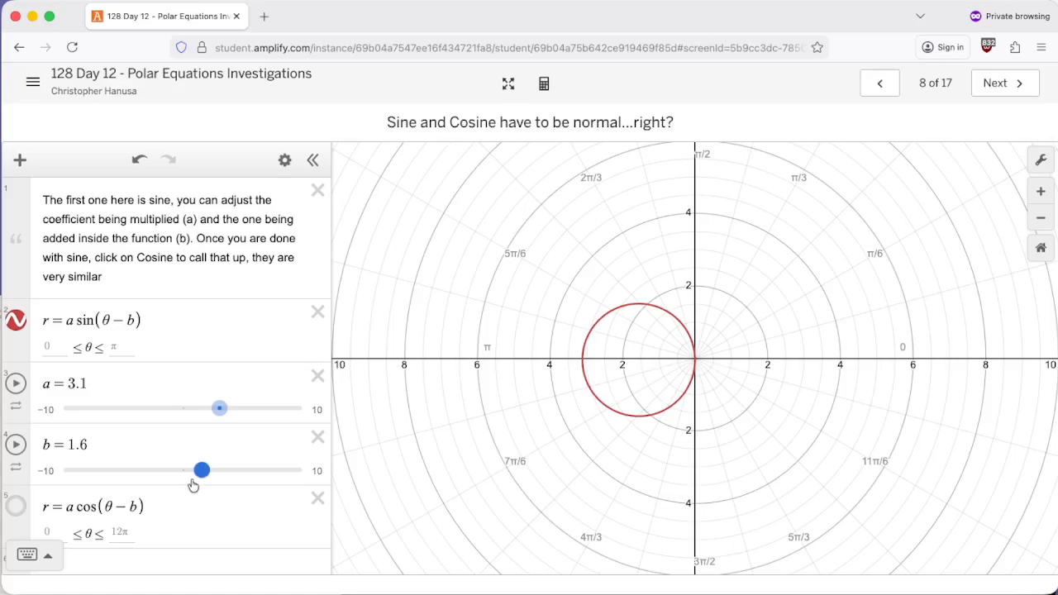
pyautogui.moveTo(201, 471); pyautogui.dragTo(178, 460)
# Show the cosine graph r = a cos(θ − b) alongside the sine circle, and set b = 2.3 and a = 3.4.
pyautogui.scroll(-1, 50, 488)
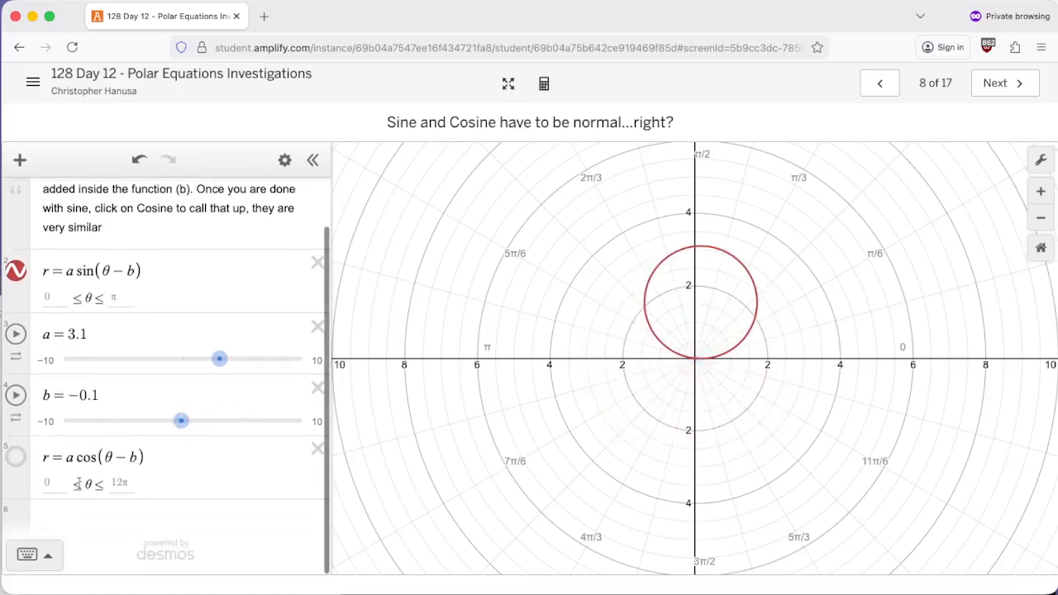
pyautogui.click(18, 463)
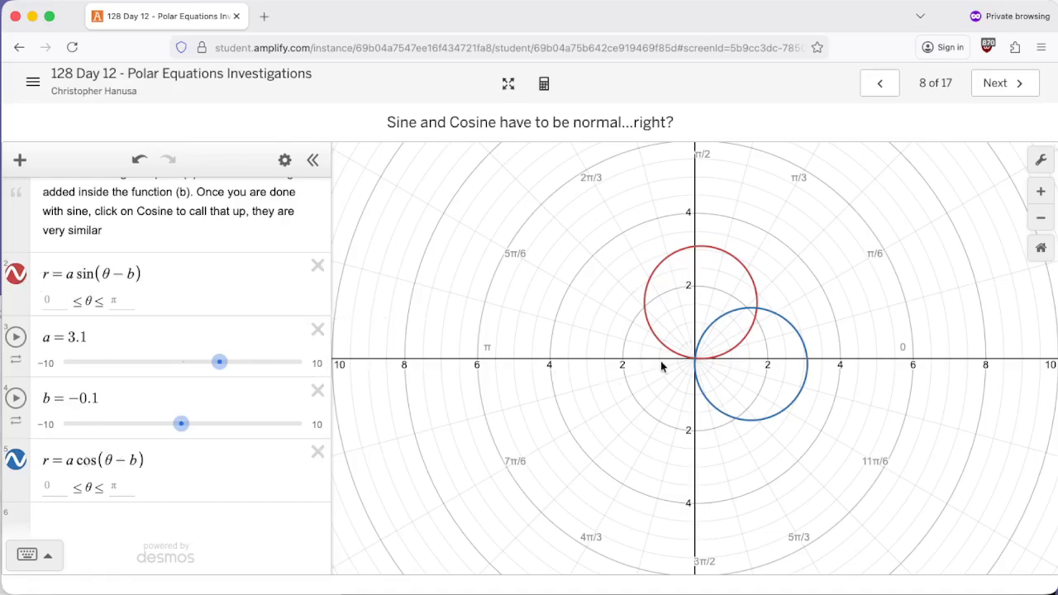
pyautogui.moveTo(181, 424); pyautogui.dragTo(210, 423)
pyautogui.moveTo(219, 362)
pyautogui.mouseDown()
pyautogui.moveTo(239, 362)
pyautogui.moveTo(195, 365)
pyautogui.moveTo(244, 364)
pyautogui.moveTo(197, 367)
pyautogui.moveTo(224, 364)
pyautogui.mouseUp()
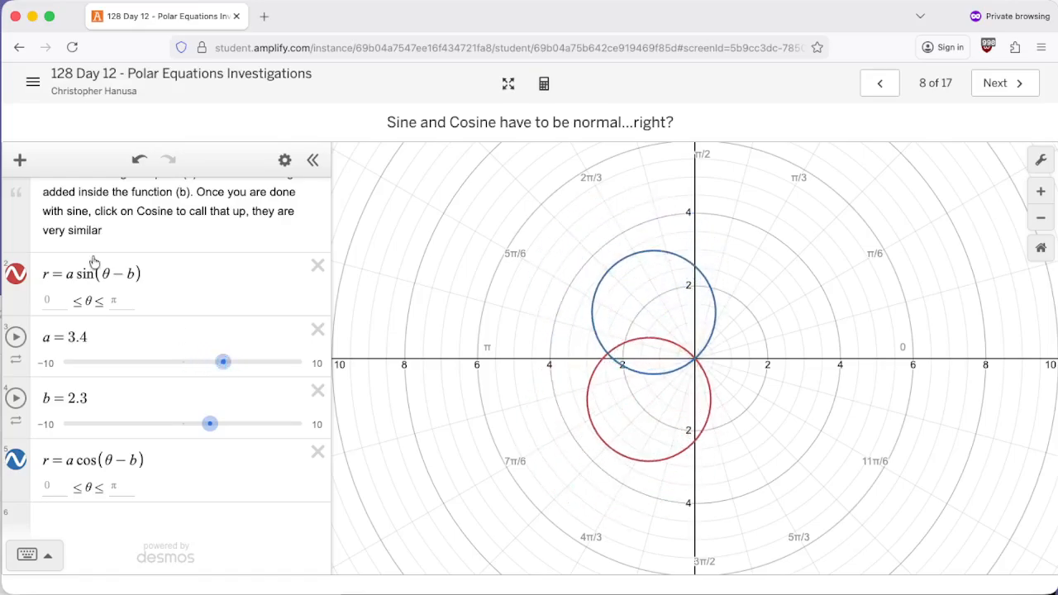
# Advance to screen 10, highlight a sin(θ) in the equation, and try a = 2.5 and b = 3.2 on the red curve.
pyautogui.click(994, 84)
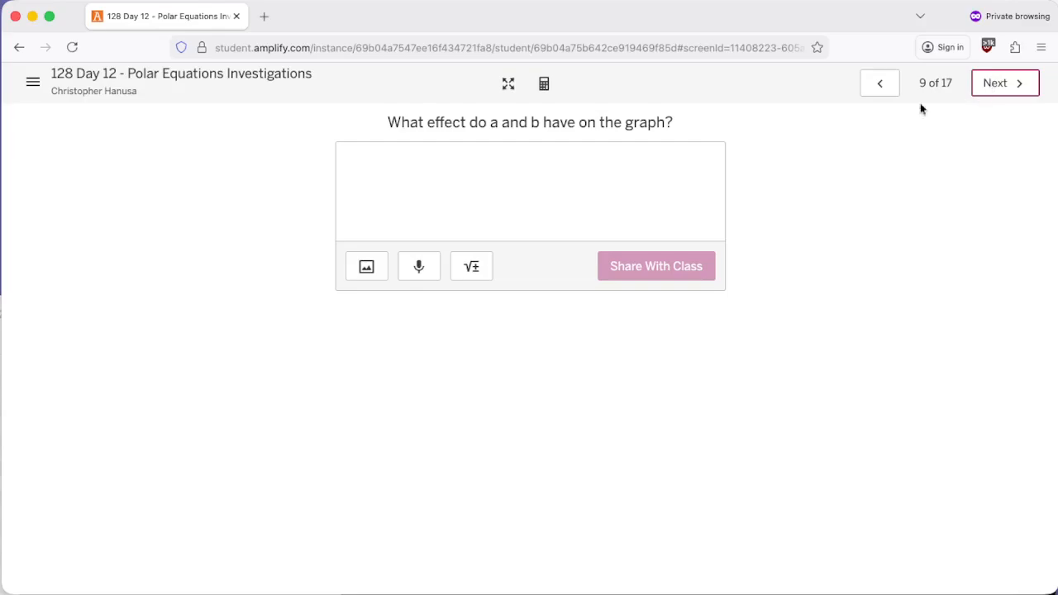
pyautogui.click(989, 88)
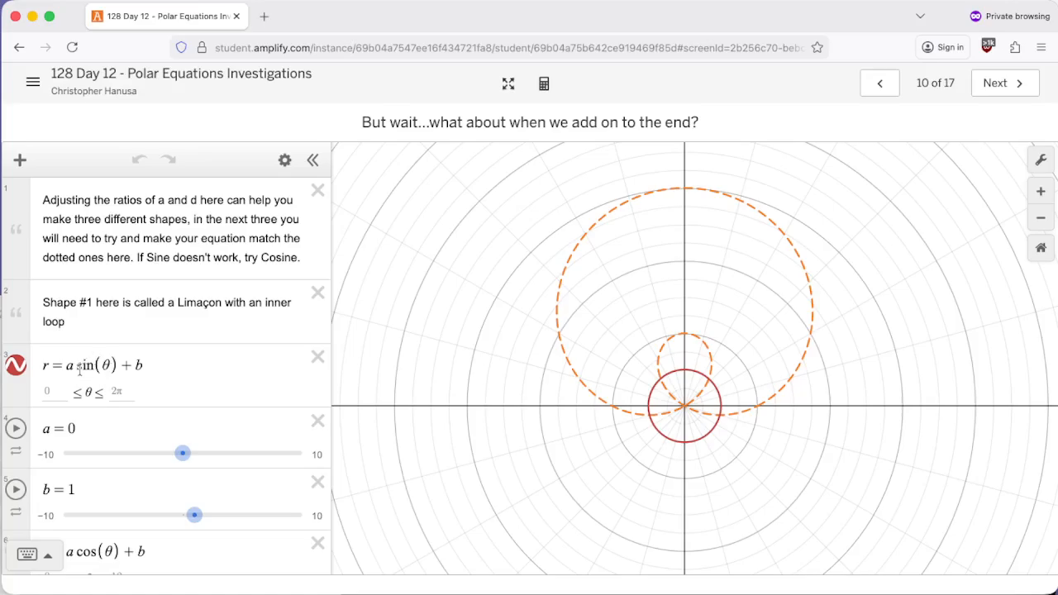
pyautogui.moveTo(66, 365); pyautogui.dragTo(106, 365)
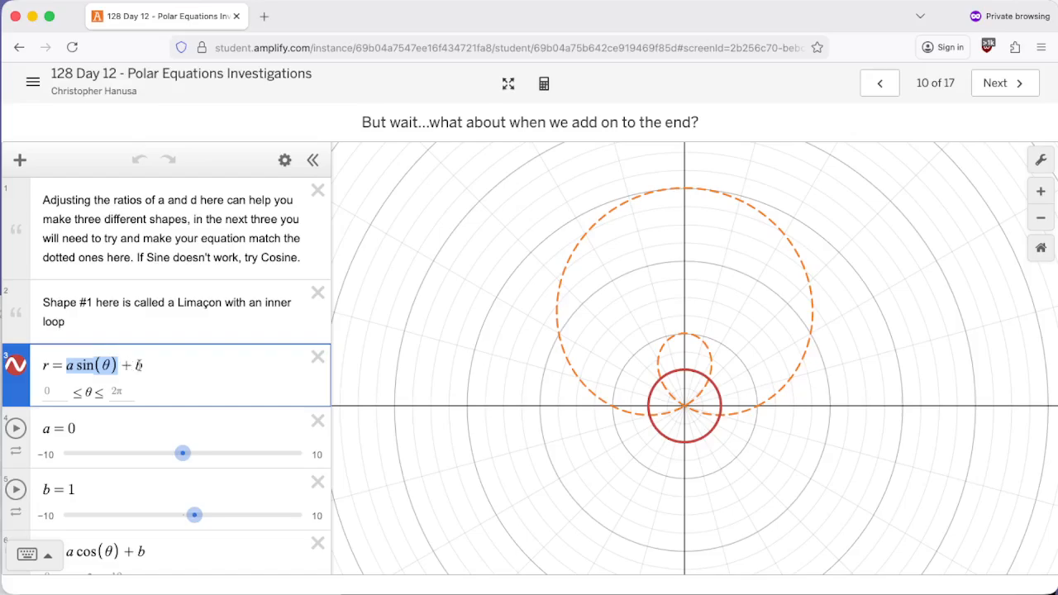
pyautogui.moveTo(182, 454); pyautogui.dragTo(213, 454)
pyautogui.moveTo(194, 515); pyautogui.dragTo(224, 516)
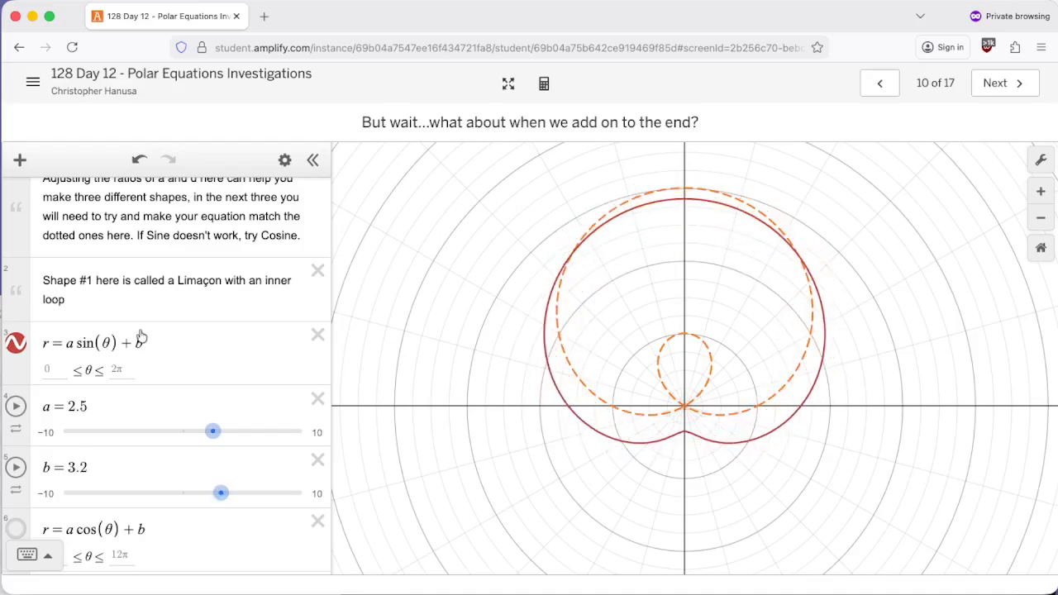
# Highlight the + b term of r = a sin(θ) + b and raise b to 5.
pyautogui.moveTo(138, 342); pyautogui.dragTo(124, 342)
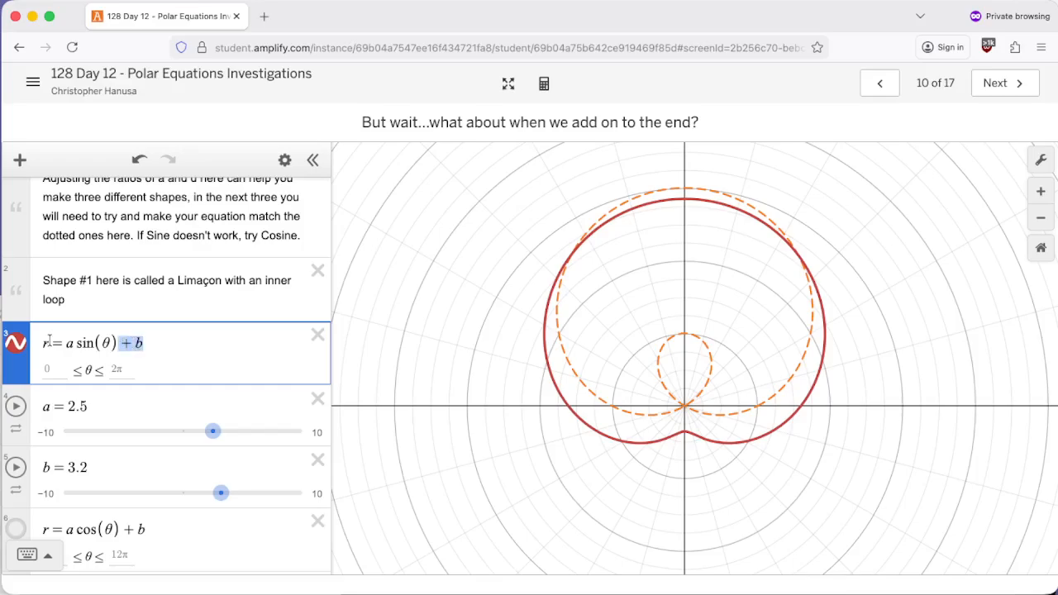
pyautogui.click(48, 343)
pyautogui.moveTo(139, 342); pyautogui.dragTo(124, 343)
pyautogui.moveTo(221, 493); pyautogui.dragTo(237, 493)
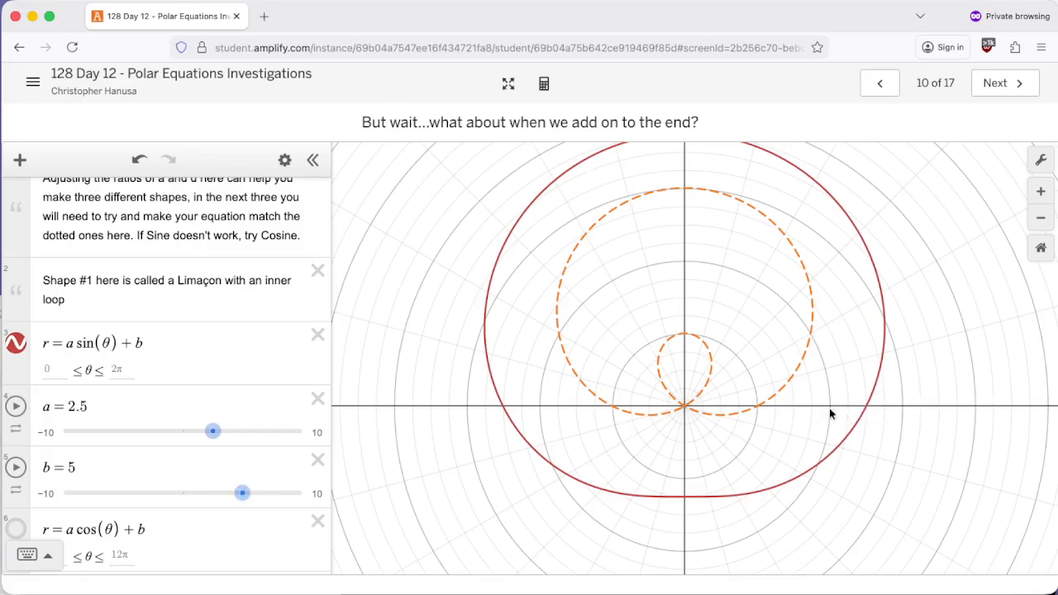
# Match the red curve to the dashed limaçon with an inner loop by adjusting both coefficients to a = 4 and b = 2.
pyautogui.moveTo(242, 494)
pyautogui.mouseDown()
pyautogui.moveTo(212, 494)
pyautogui.moveTo(235, 494)
pyautogui.mouseUp()
pyautogui.moveTo(212, 431); pyautogui.dragTo(266, 433)
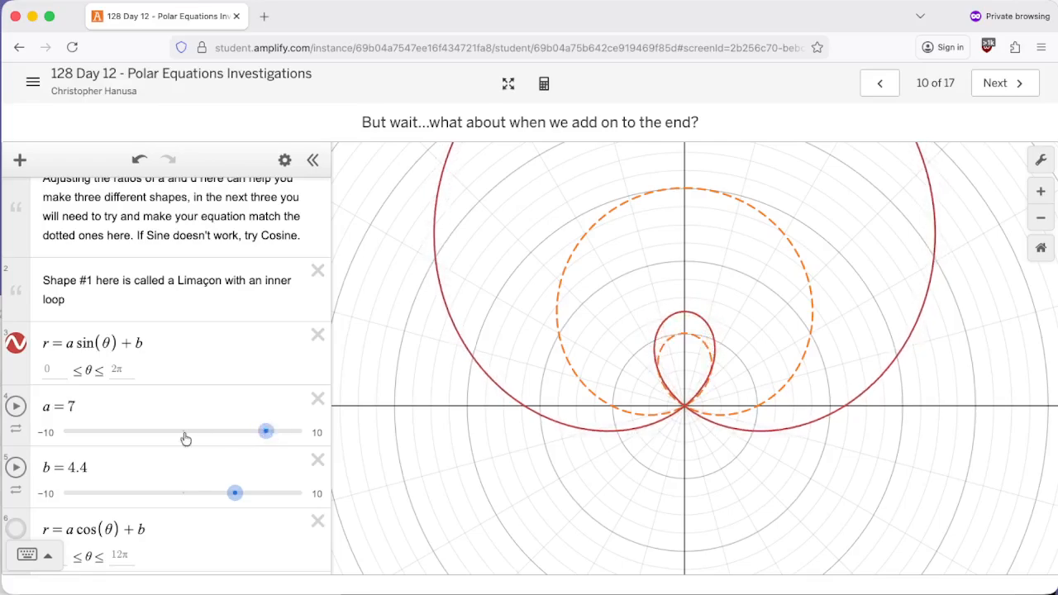
pyautogui.moveTo(234, 494); pyautogui.dragTo(196, 494)
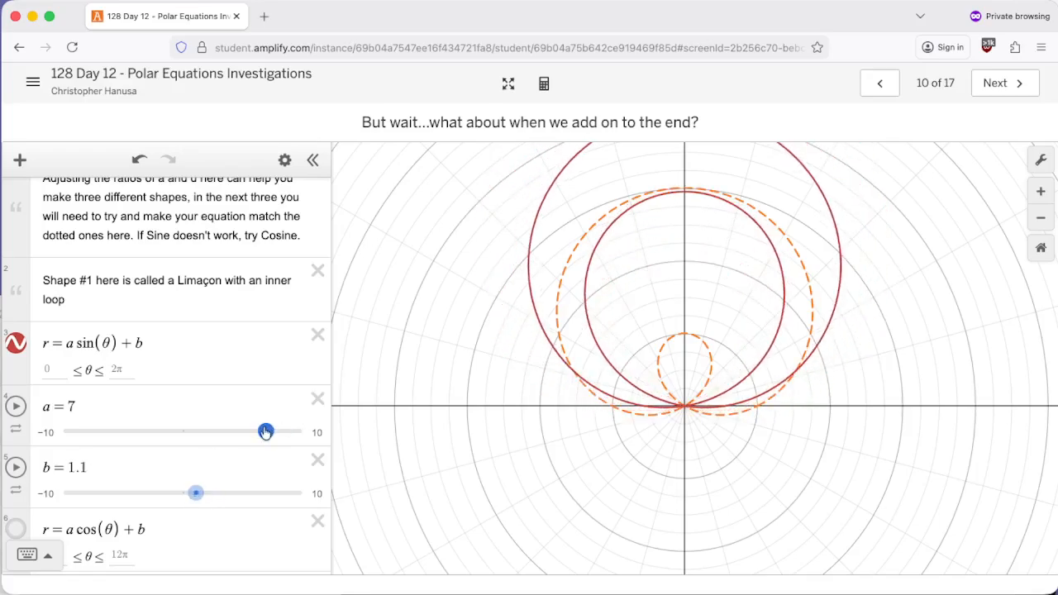
pyautogui.moveTo(266, 431); pyautogui.dragTo(227, 431)
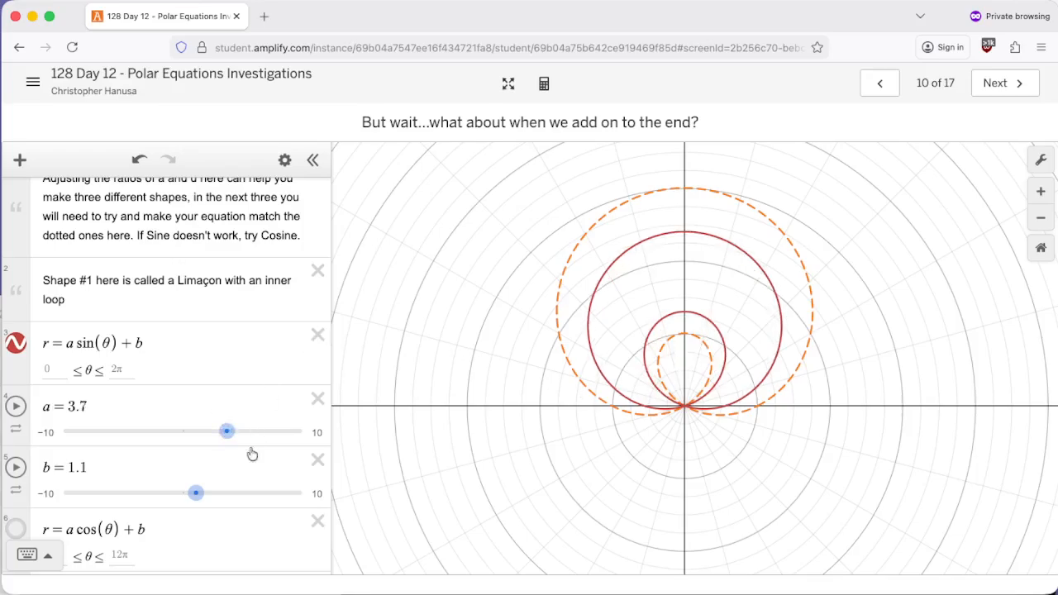
pyautogui.moveTo(195, 493); pyautogui.dragTo(201, 496)
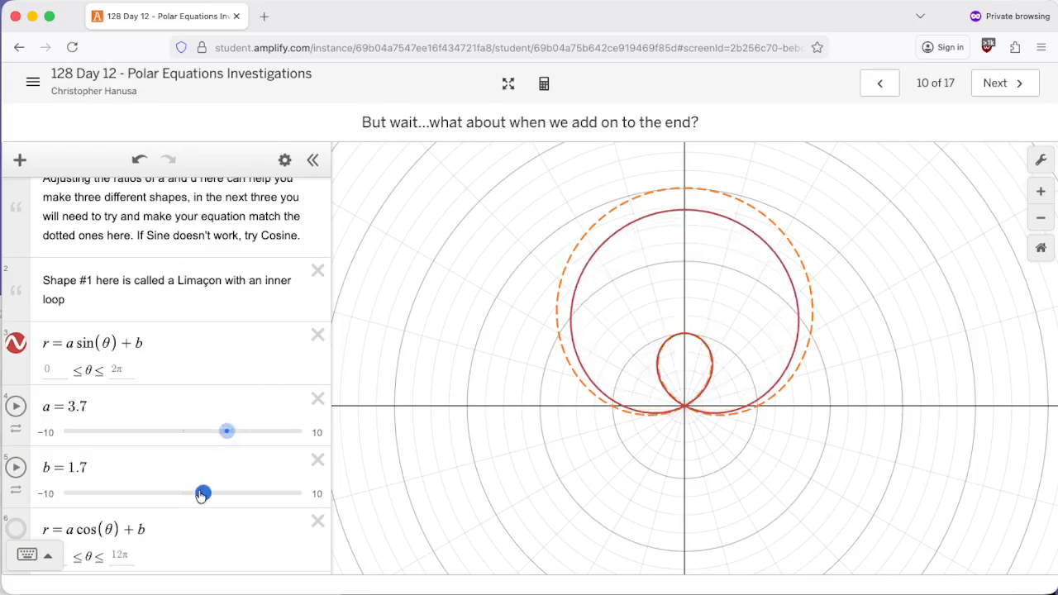
pyautogui.moveTo(227, 432); pyautogui.dragTo(231, 431)
pyautogui.moveTo(204, 492); pyautogui.dragTo(207, 493)
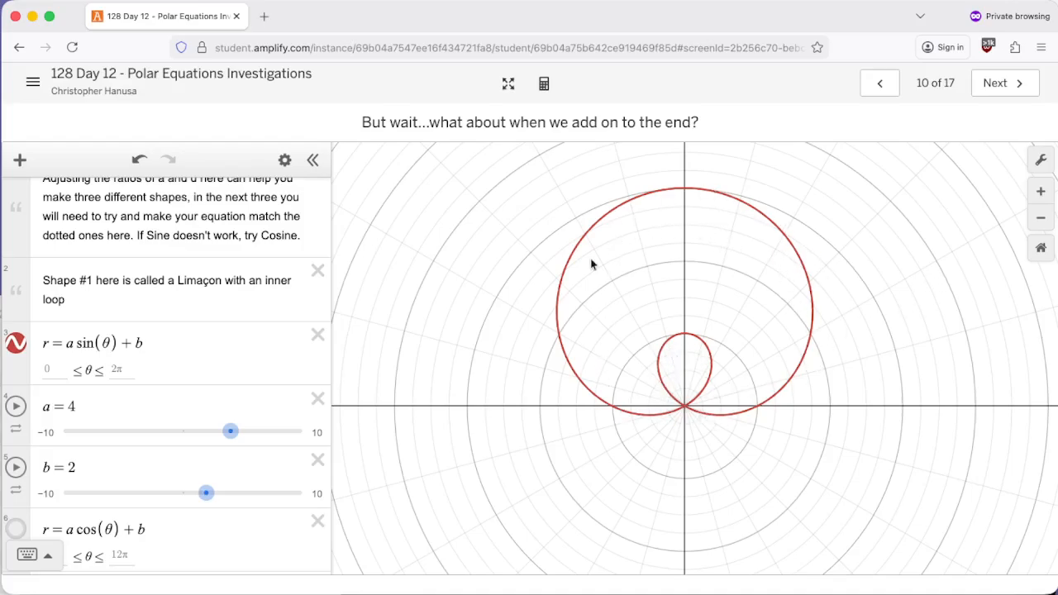
# Highlight the word Limaçon, show the cosine graph r = a cos(θ) + b, and set b = 4 for both curves.
pyautogui.moveTo(180, 282); pyautogui.dragTo(212, 281)
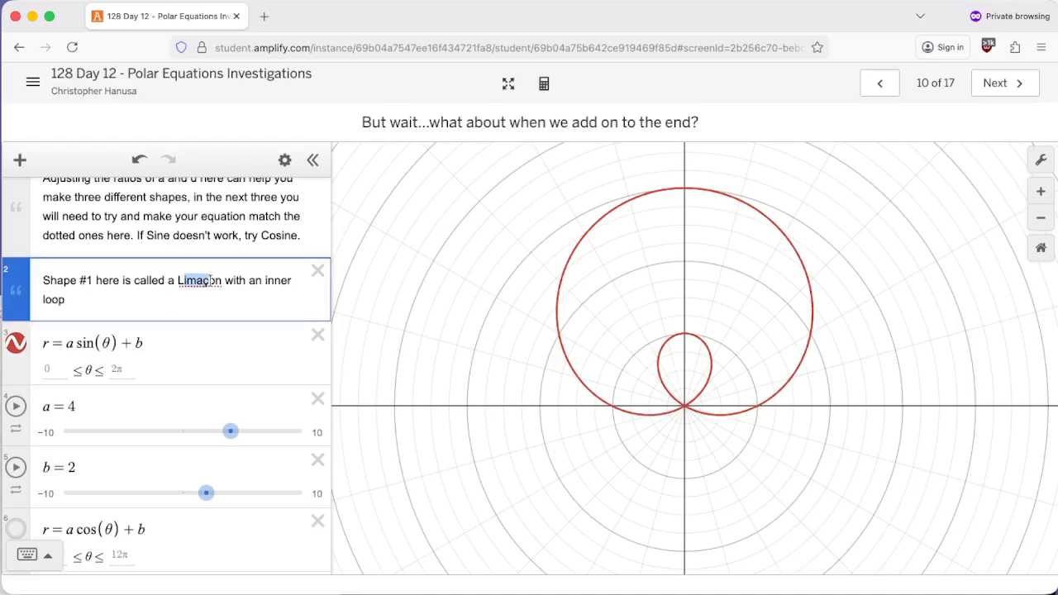
pyautogui.scroll(-2, 236, 330)
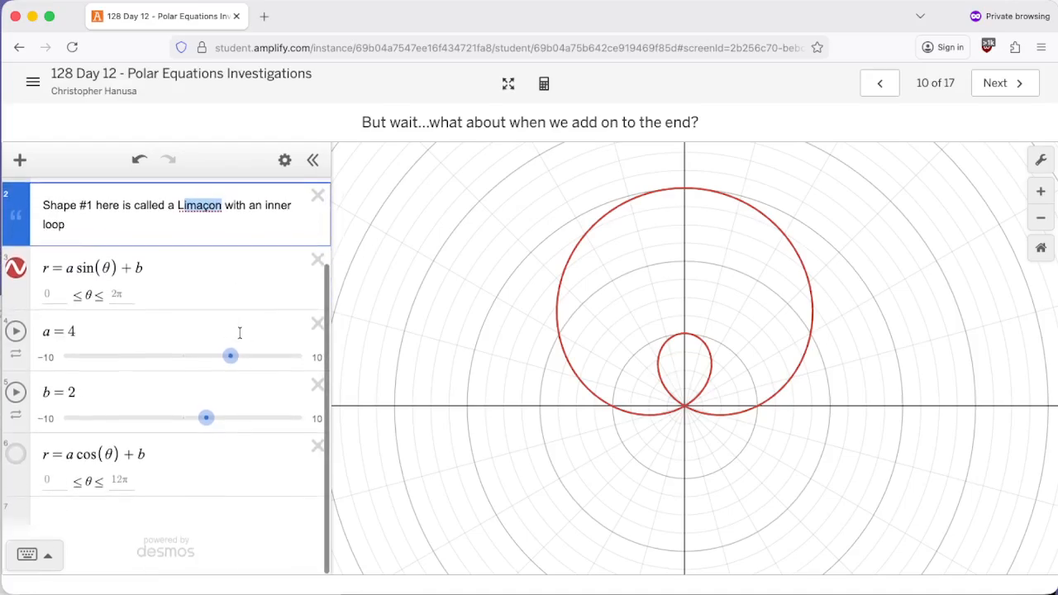
pyautogui.click(15, 463)
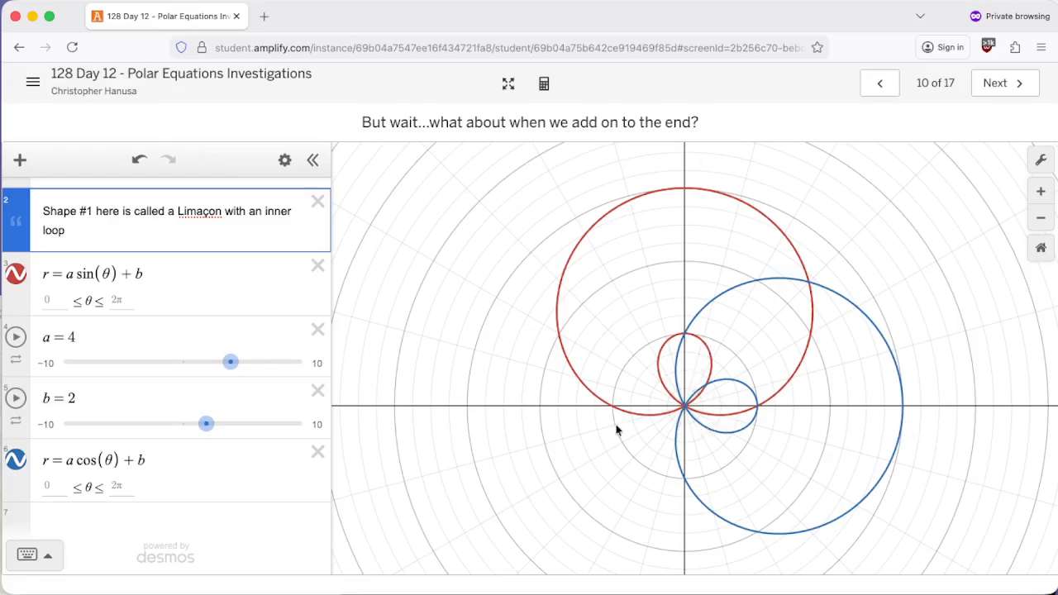
pyautogui.moveTo(206, 424); pyautogui.dragTo(231, 425)
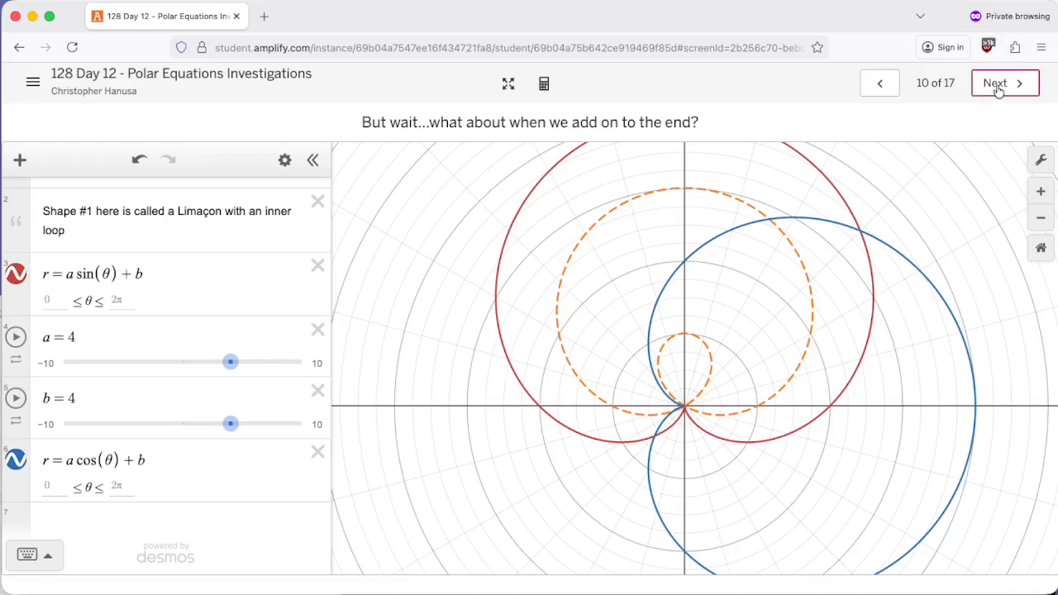
pyautogui.scroll(2, 199, 265)
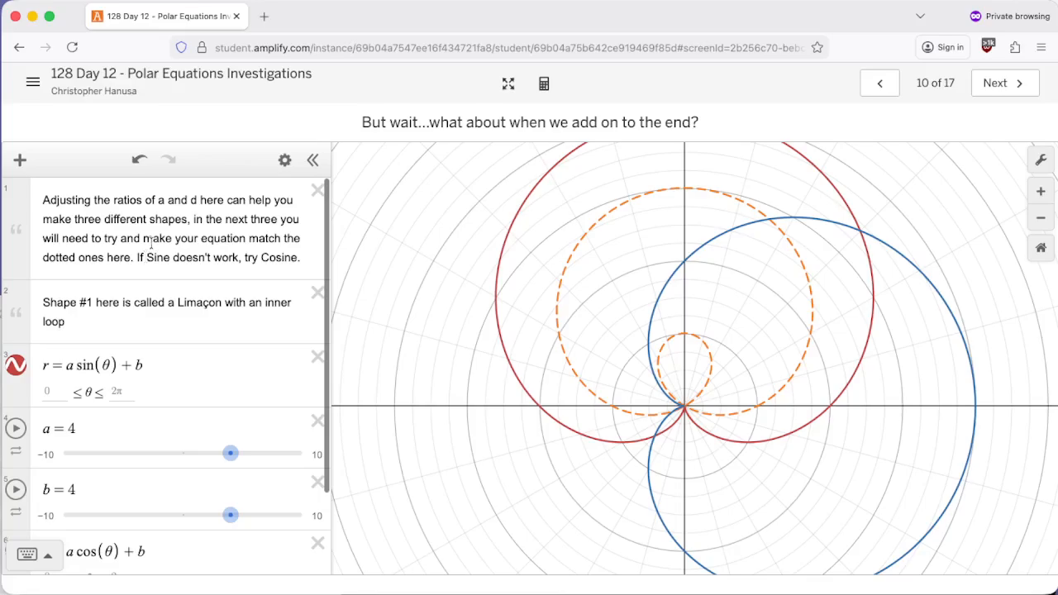
# Advance to screen 11 with the Convex Limaçon and try b = 2 and a = 2.8 on the sine curve.
pyautogui.click(1002, 84)
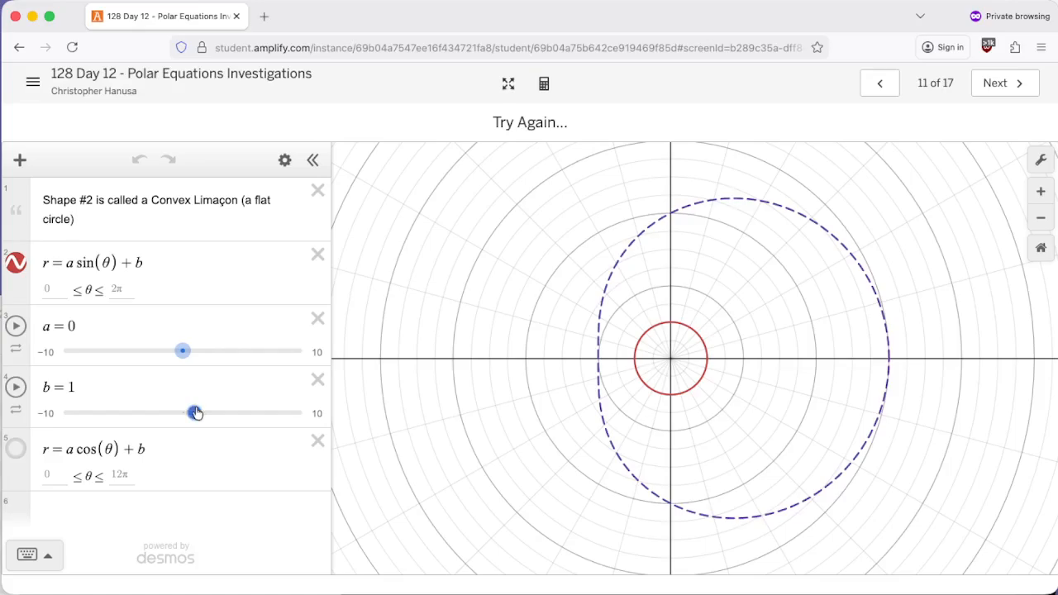
pyautogui.moveTo(195, 413); pyautogui.dragTo(206, 414)
pyautogui.moveTo(182, 351); pyautogui.dragTo(215, 351)
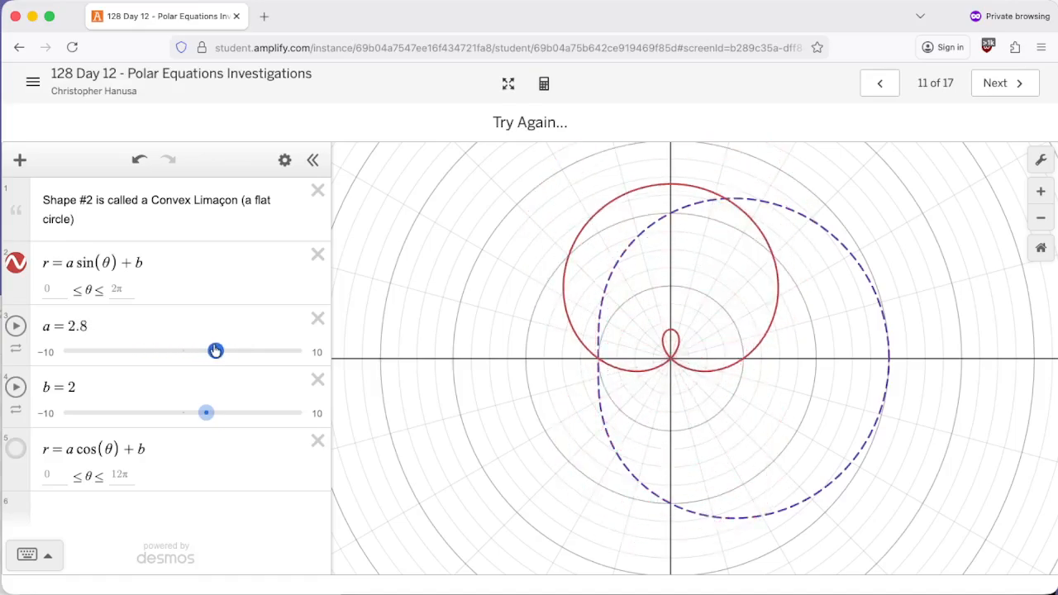
# Show the cosine graph, hide the sine graph, and match the dashed Convex Limaçon with b = 4 and a = 2.
pyautogui.click(18, 451)
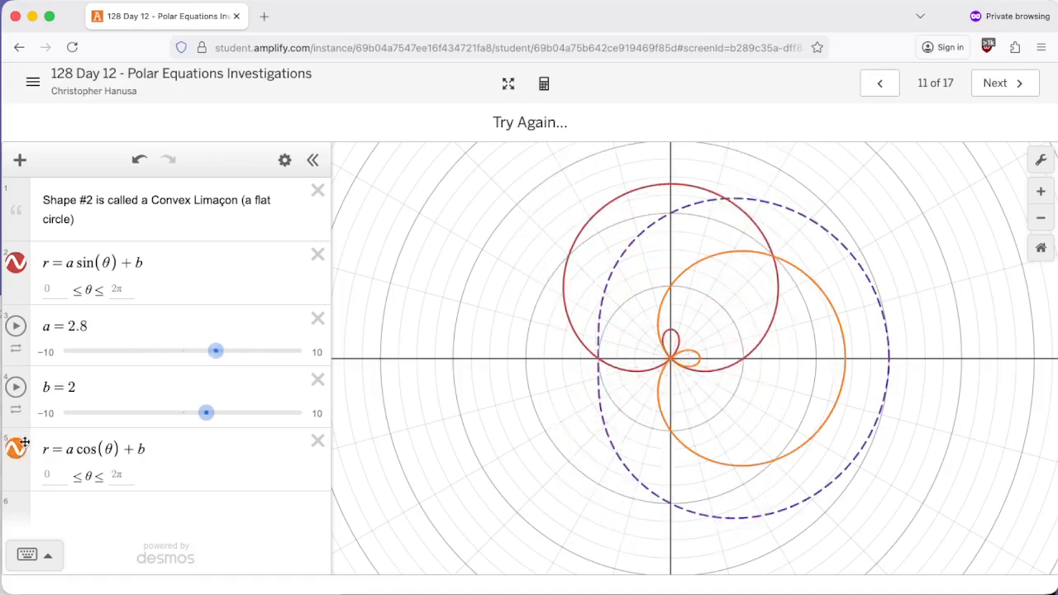
pyautogui.click(16, 264)
pyautogui.moveTo(206, 412); pyautogui.dragTo(224, 413)
pyautogui.moveTo(217, 352)
pyautogui.mouseDown()
pyautogui.moveTo(234, 354)
pyautogui.moveTo(205, 357)
pyautogui.mouseUp()
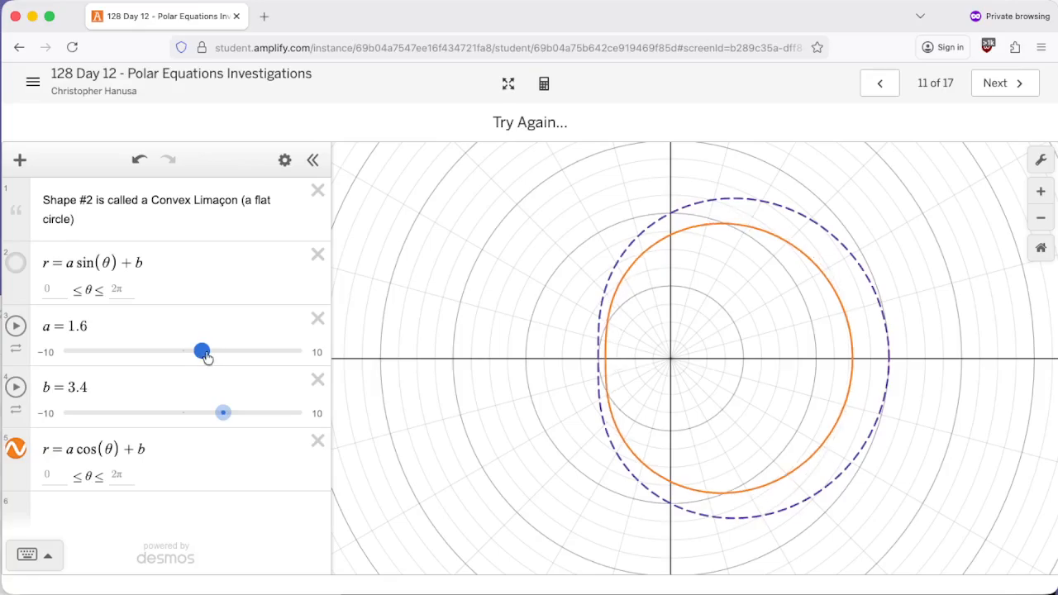
pyautogui.moveTo(224, 416); pyautogui.dragTo(230, 414)
pyautogui.moveTo(203, 354); pyautogui.dragTo(207, 356)
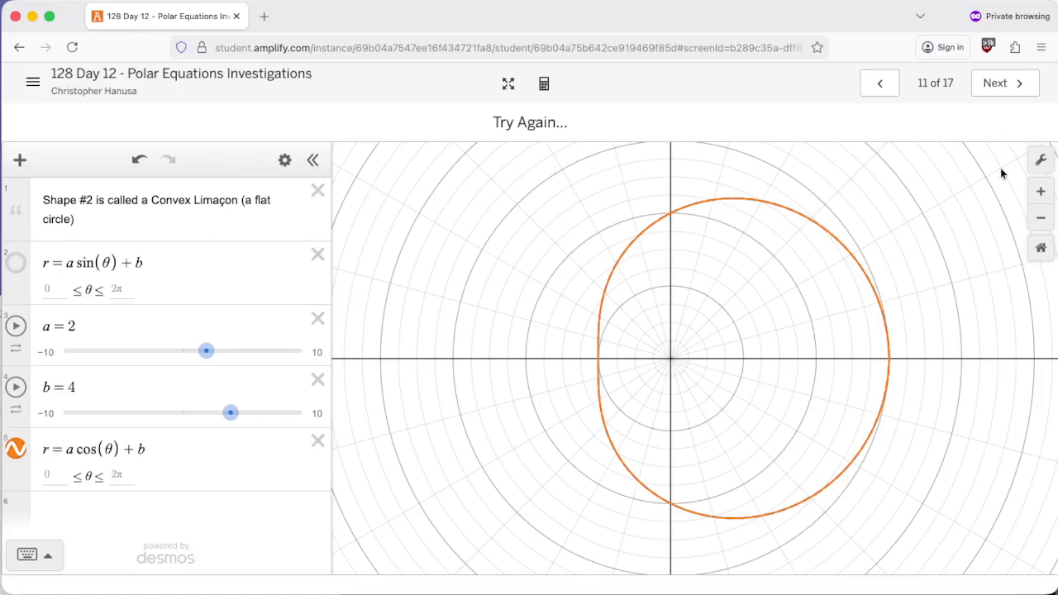
# Advance to screen 12, highlight the Dimpled Limaçon note, and try a = 3.2 and b = 5.5 on the sine curve.
pyautogui.click(999, 84)
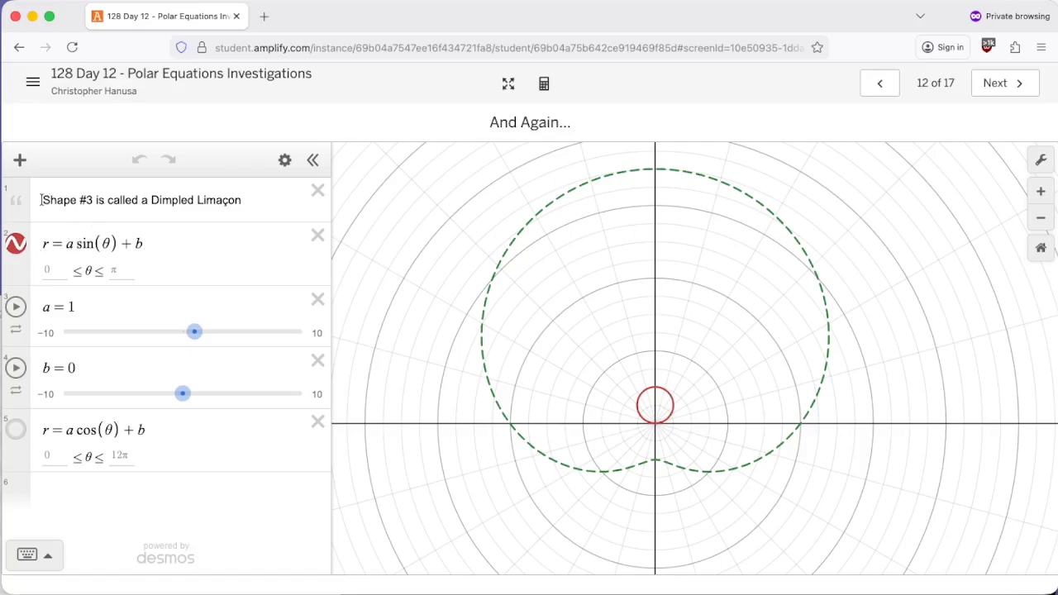
pyautogui.moveTo(40, 200); pyautogui.dragTo(257, 198)
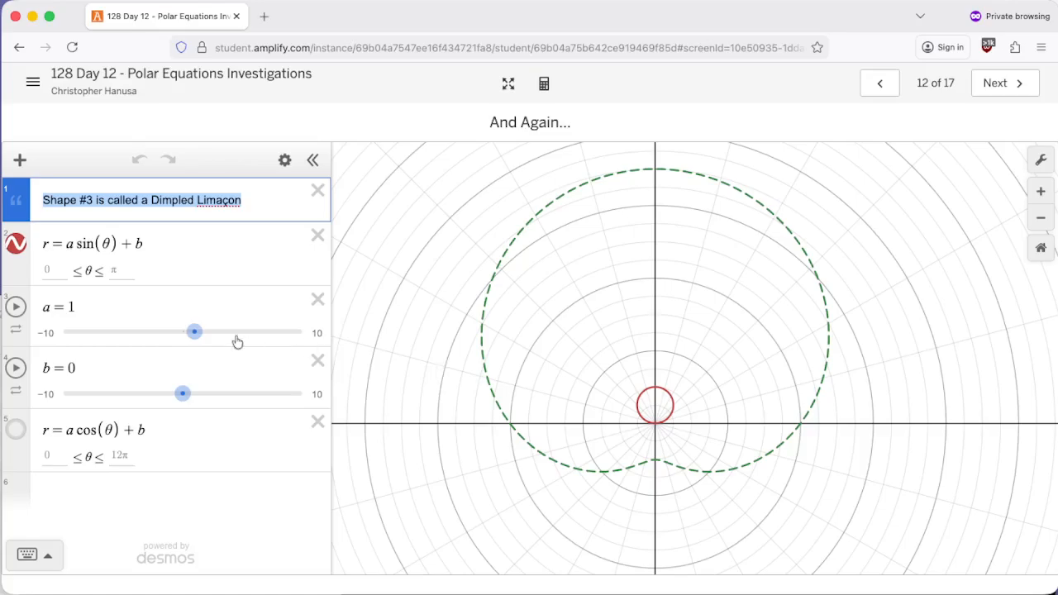
pyautogui.moveTo(194, 331); pyautogui.dragTo(261, 332)
pyautogui.moveTo(183, 394); pyautogui.dragTo(269, 396)
pyautogui.moveTo(261, 332); pyautogui.dragTo(221, 337)
pyautogui.moveTo(270, 394); pyautogui.dragTo(248, 395)
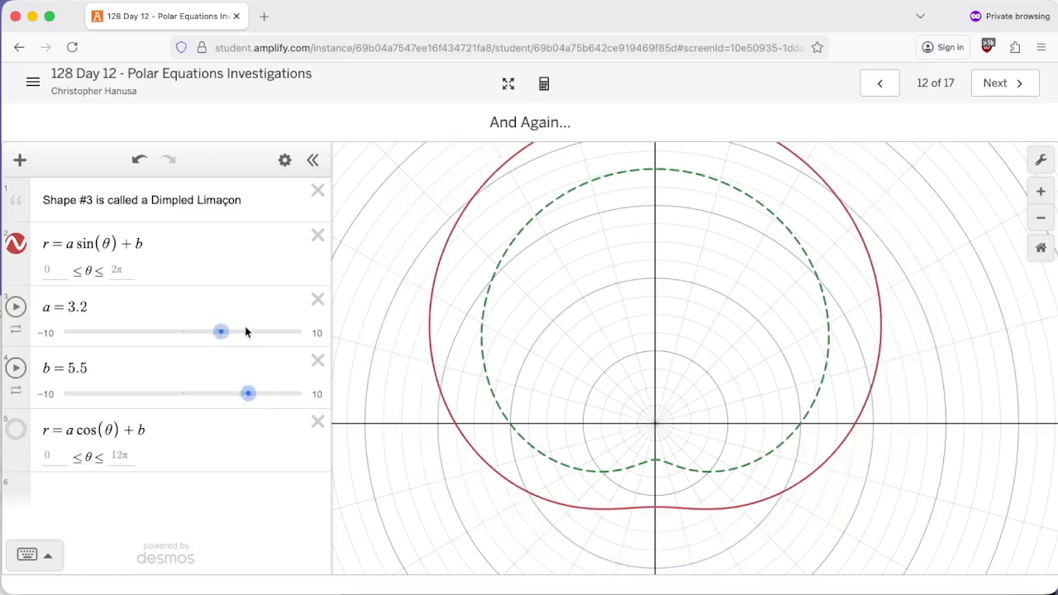
# Match the red sine curve to the dashed Dimpled Limaçon by adjusting the coefficients to a = 3 and b = 4.
pyautogui.moveTo(221, 331); pyautogui.dragTo(246, 346)
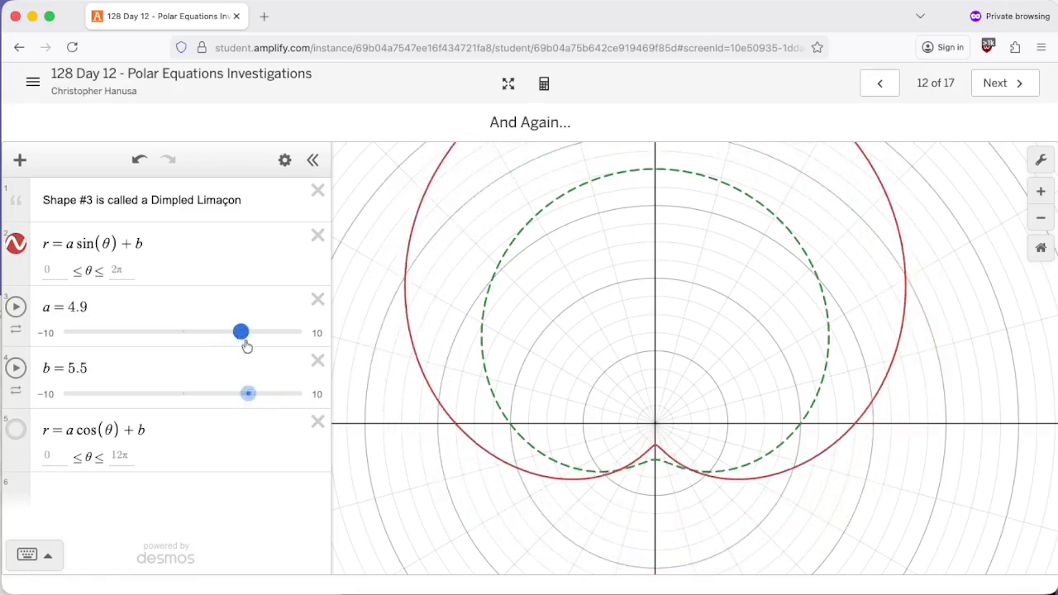
pyautogui.moveTo(248, 395); pyautogui.dragTo(235, 395)
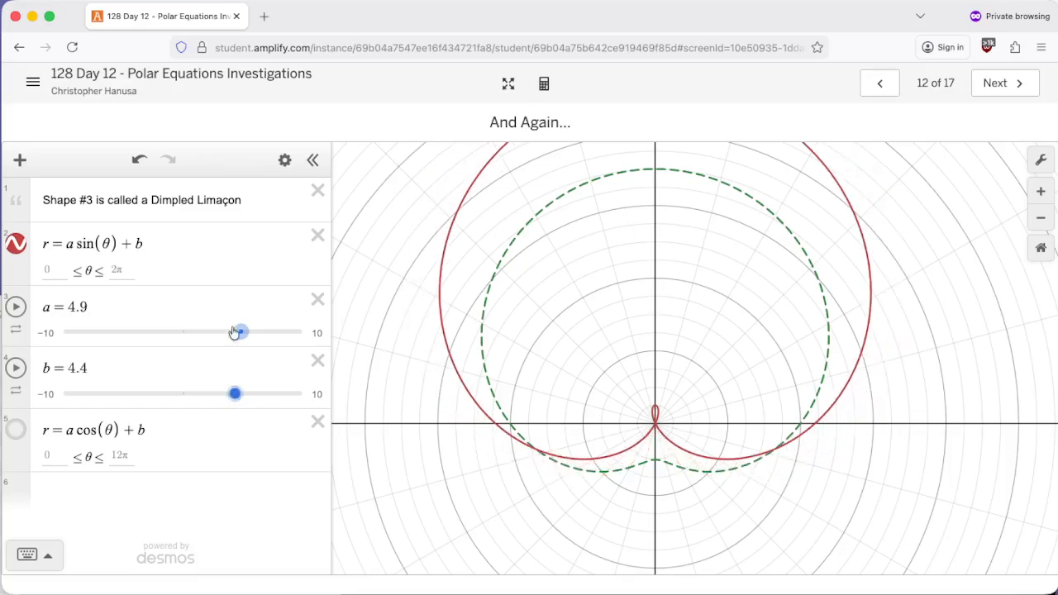
pyautogui.moveTo(241, 332); pyautogui.dragTo(220, 332)
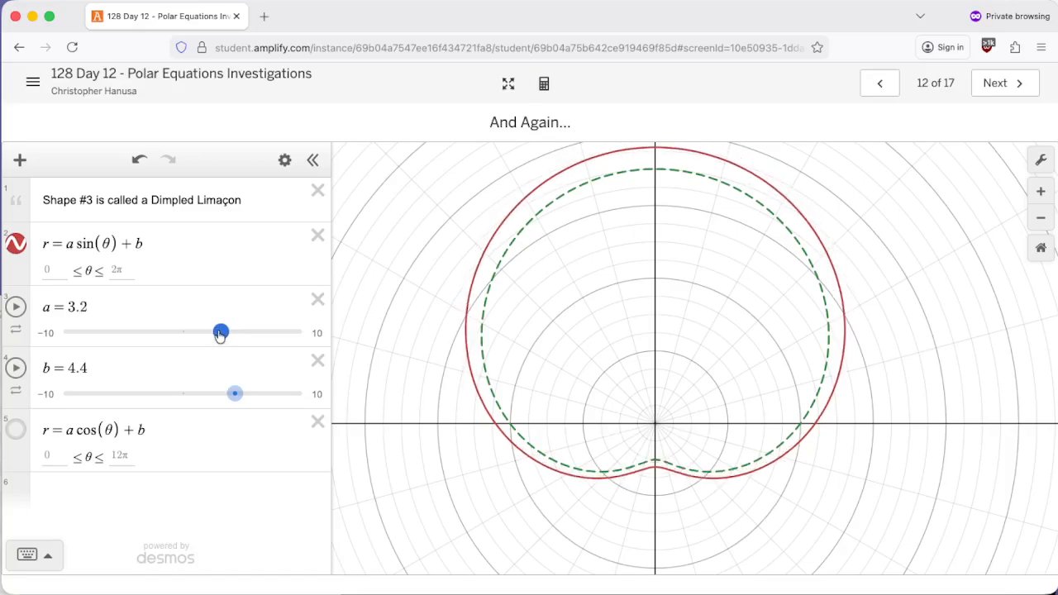
pyautogui.moveTo(235, 394); pyautogui.dragTo(230, 395)
pyautogui.moveTo(220, 333); pyautogui.dragTo(218, 332)
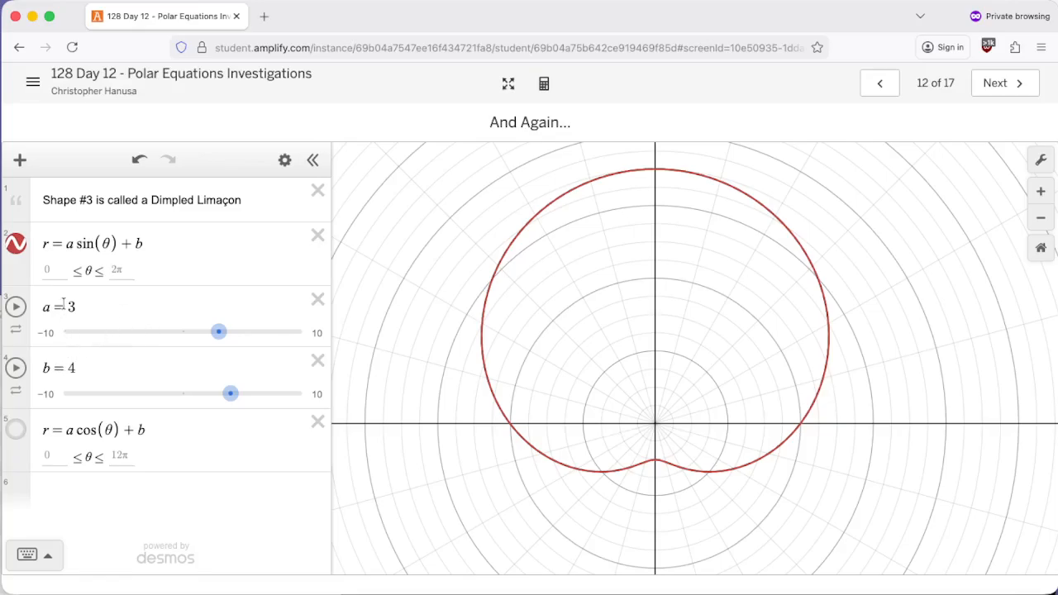
pyautogui.moveTo(73, 306); pyautogui.dragTo(54, 306)
pyautogui.click(84, 367)
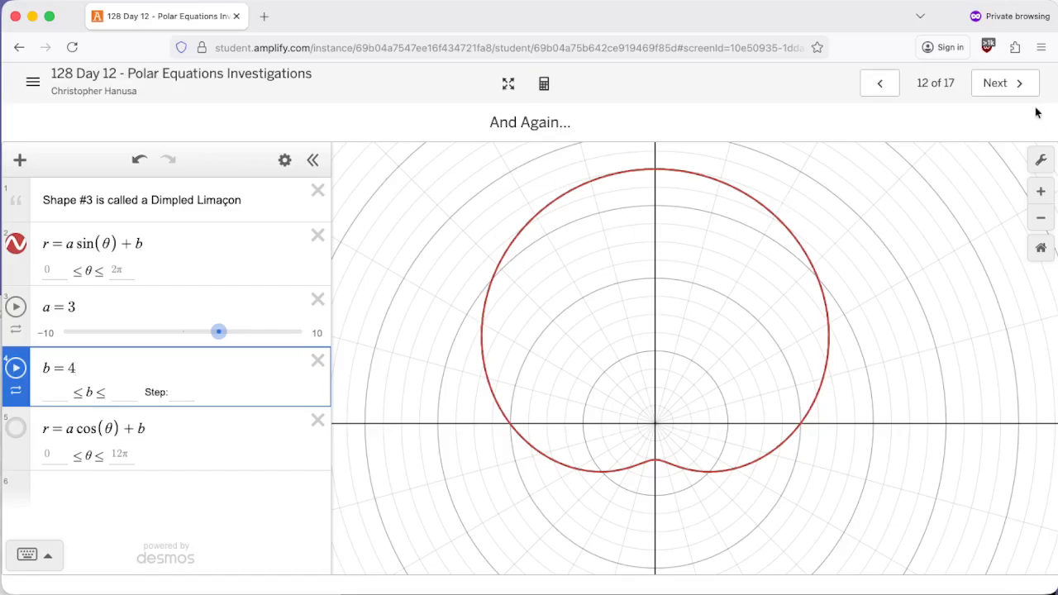
# Advance to screen 13 and match the dashed Cardioid with the sine curve using a = −4 and b = 4.
pyautogui.click(1008, 85)
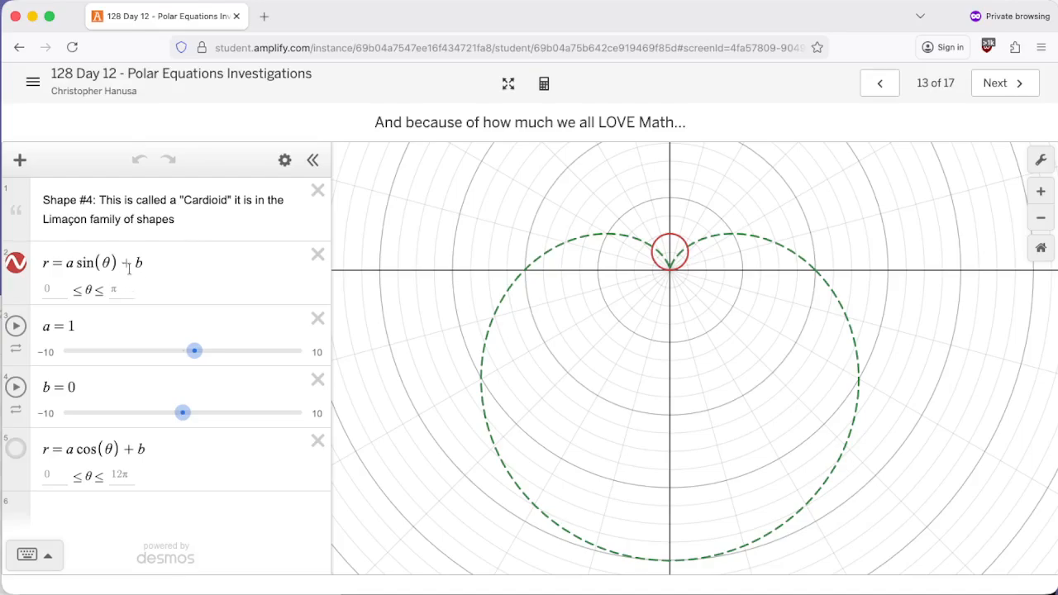
pyautogui.moveTo(194, 351); pyautogui.dragTo(99, 355)
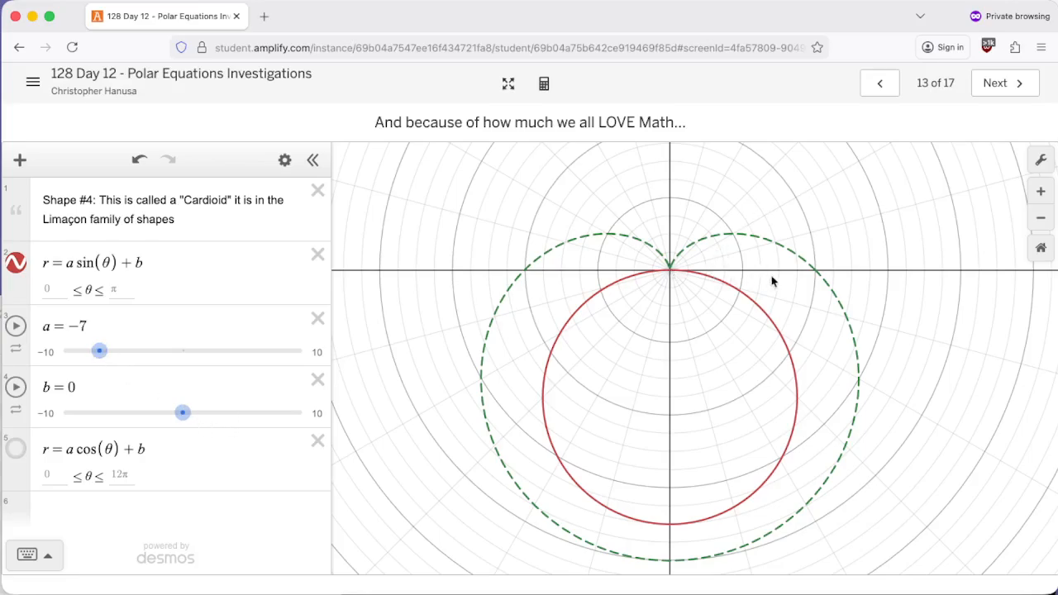
pyautogui.moveTo(183, 412); pyautogui.dragTo(231, 422)
pyautogui.moveTo(99, 351); pyautogui.dragTo(139, 352)
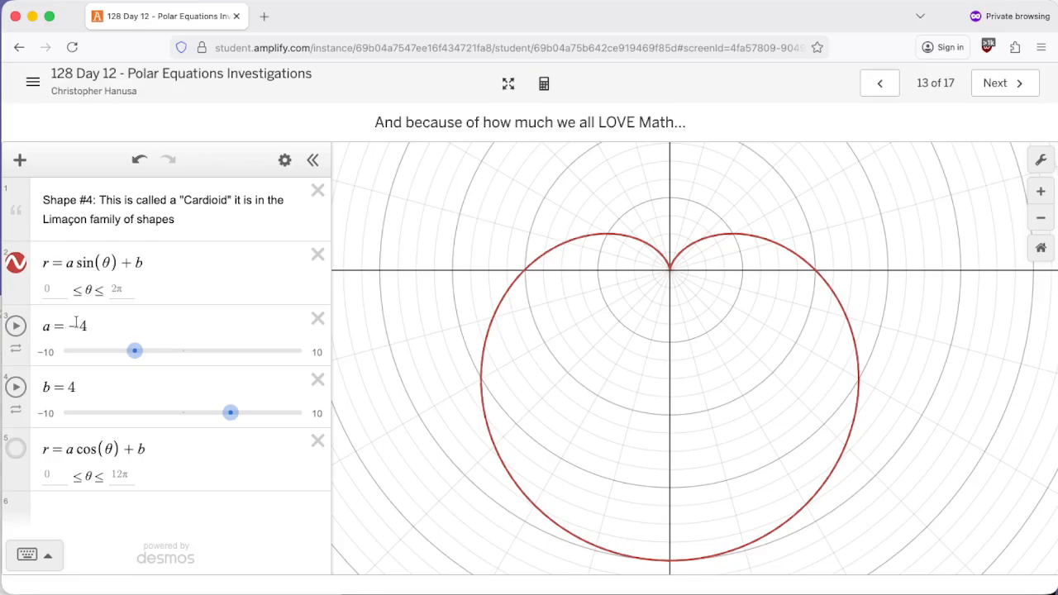
# Flip the red cardioid above the horizontal axis by setting a = 4.
pyautogui.moveTo(134, 351); pyautogui.dragTo(230, 352)
pyautogui.scroll(-5, 788, 347)
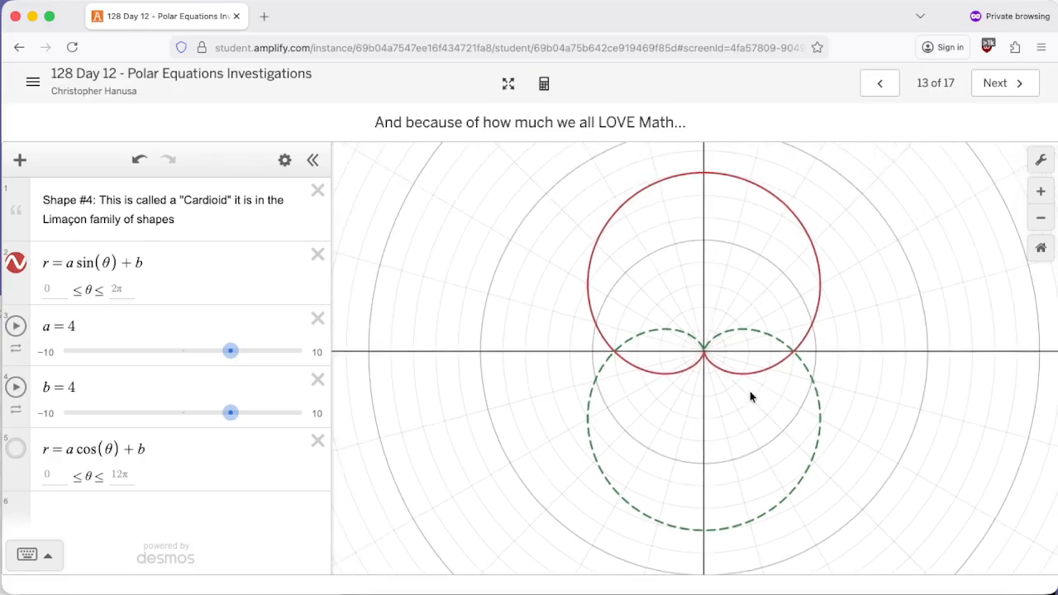
pyautogui.moveTo(750, 392); pyautogui.dragTo(745, 394)
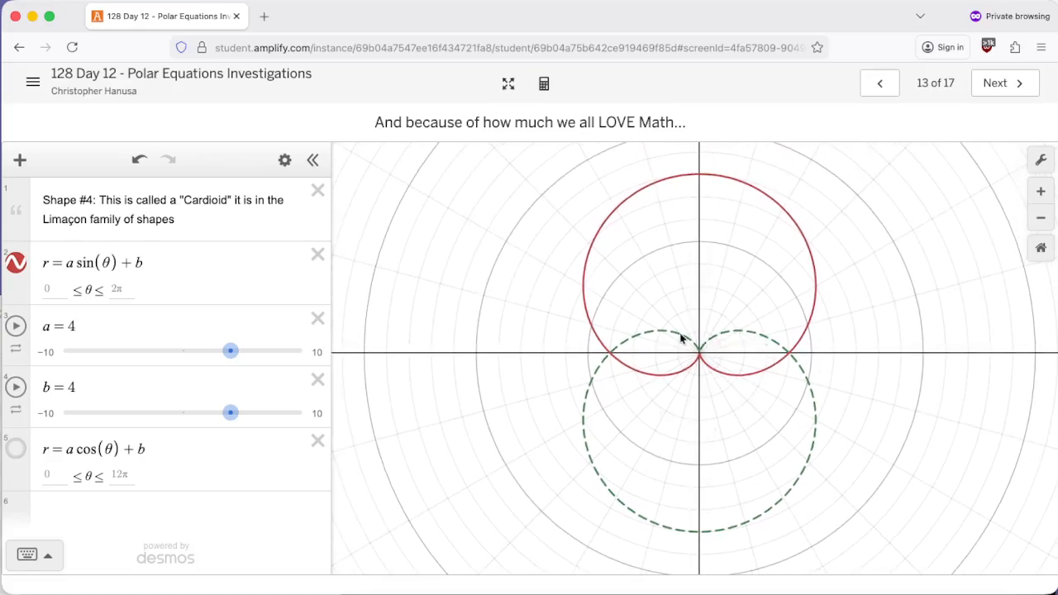
# Advance to screen 14, highlight the Rose Curves title, and set the sine rose to a = 2.7 and n = 4.
pyautogui.click(991, 93)
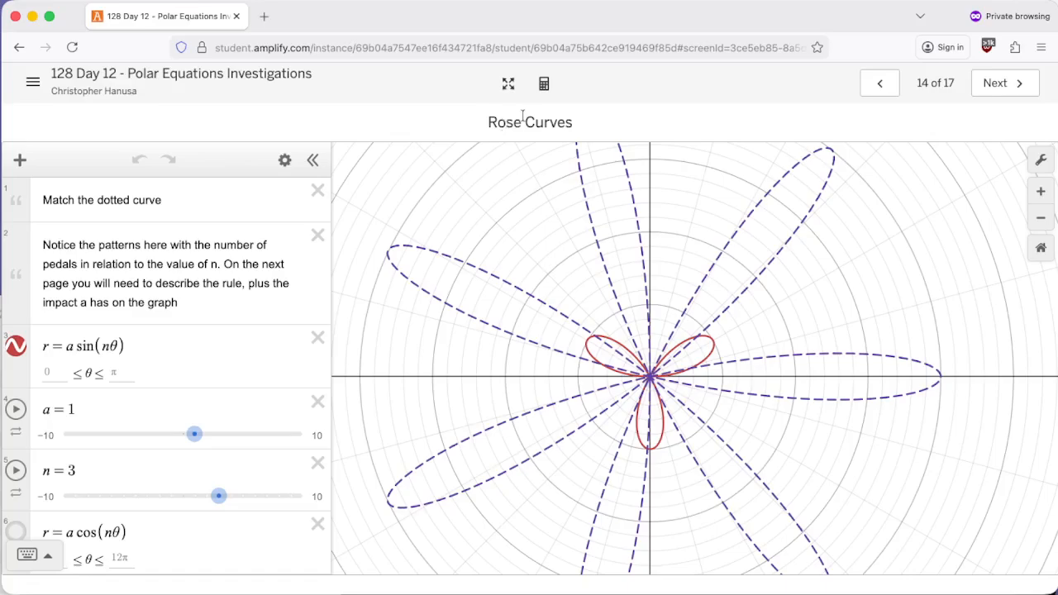
pyautogui.moveTo(488, 122); pyautogui.dragTo(569, 121)
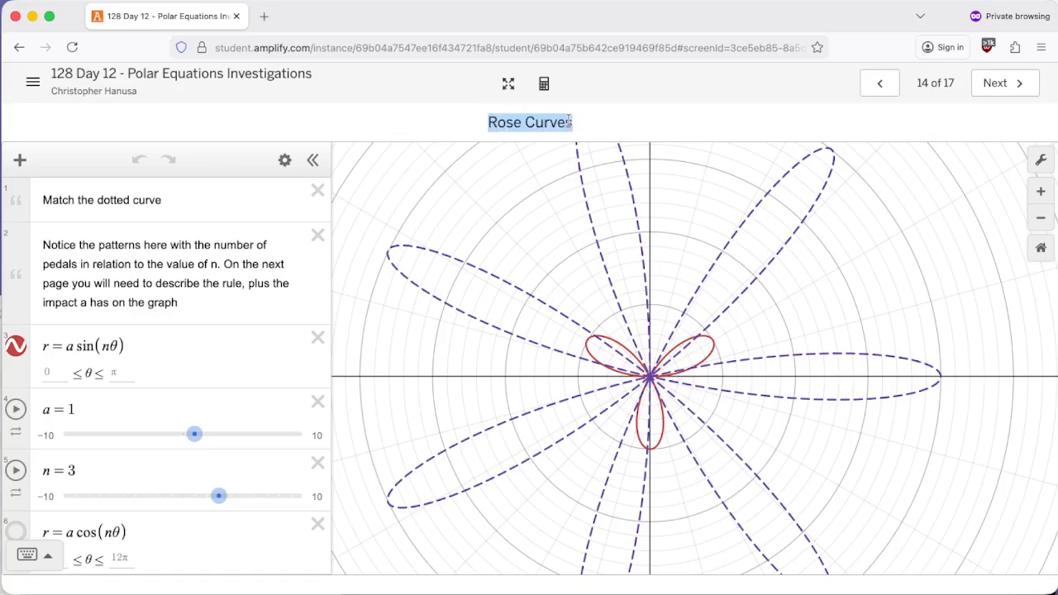
pyautogui.click(58, 263)
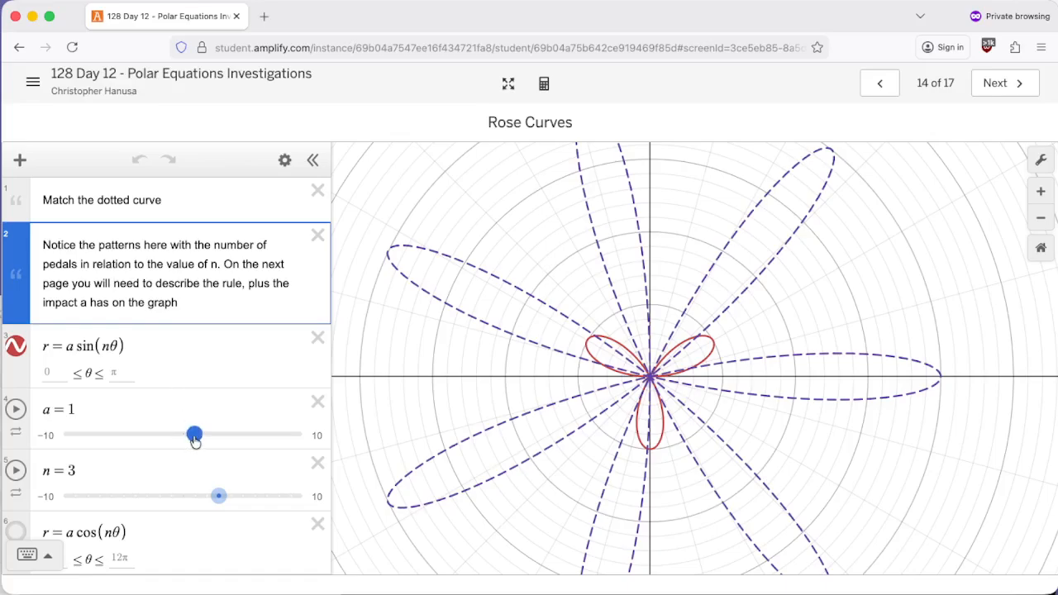
pyautogui.moveTo(194, 439)
pyautogui.mouseDown()
pyautogui.moveTo(225, 439)
pyautogui.moveTo(215, 439)
pyautogui.mouseUp()
pyautogui.moveTo(217, 497)
pyautogui.mouseDown()
pyautogui.moveTo(229, 495)
pyautogui.moveTo(192, 500)
pyautogui.moveTo(299, 503)
pyautogui.moveTo(120, 497)
pyautogui.moveTo(231, 499)
pyautogui.mouseUp()
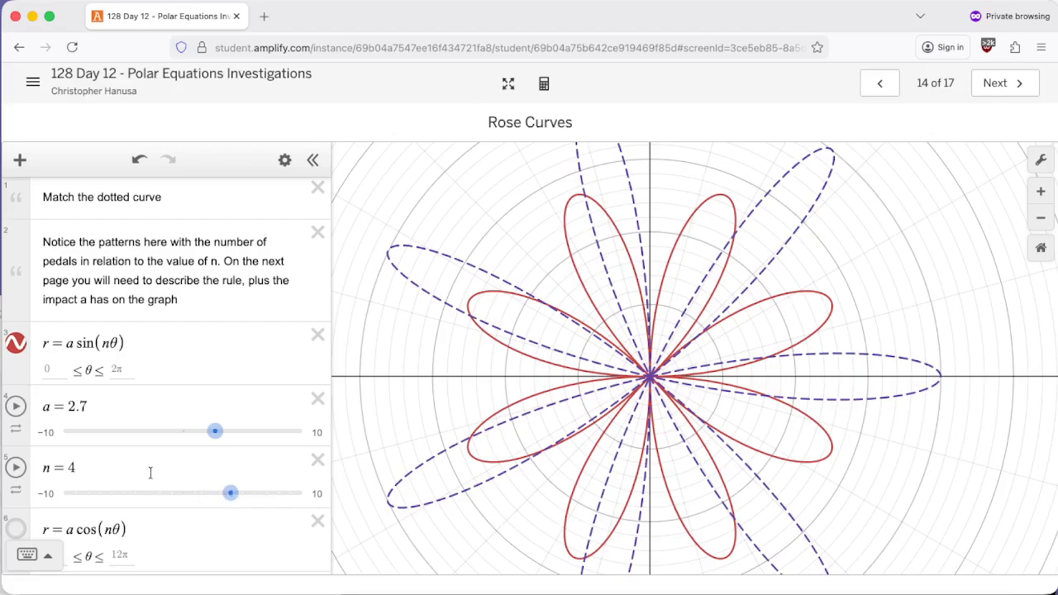
# Set n = 5 for the rose, hide the sine graph and show the cosine graph r = a cos(nθ).
pyautogui.scroll(-3, 150, 472)
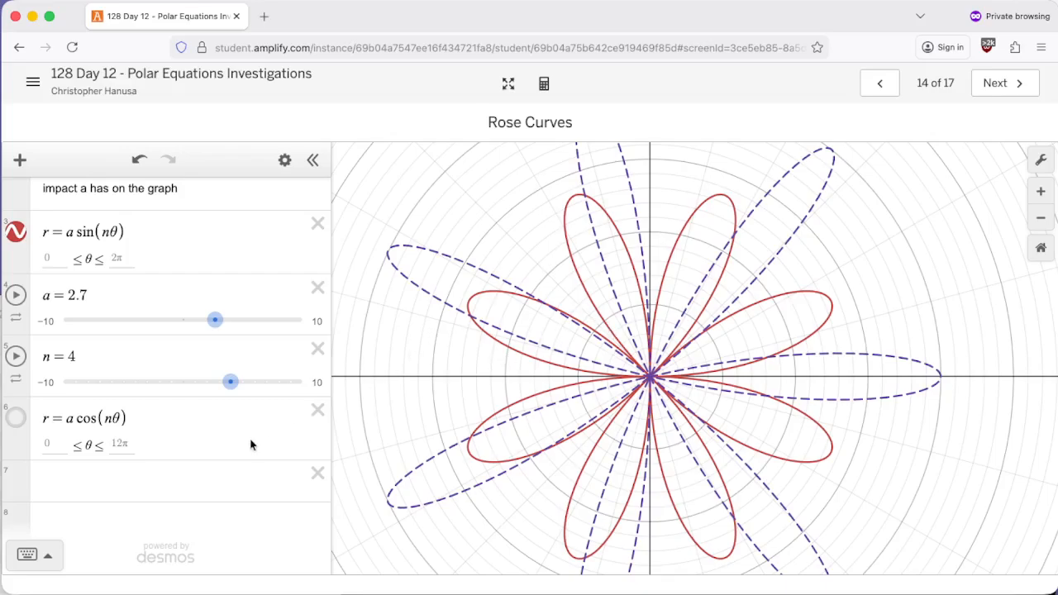
pyautogui.moveTo(231, 381); pyautogui.dragTo(243, 381)
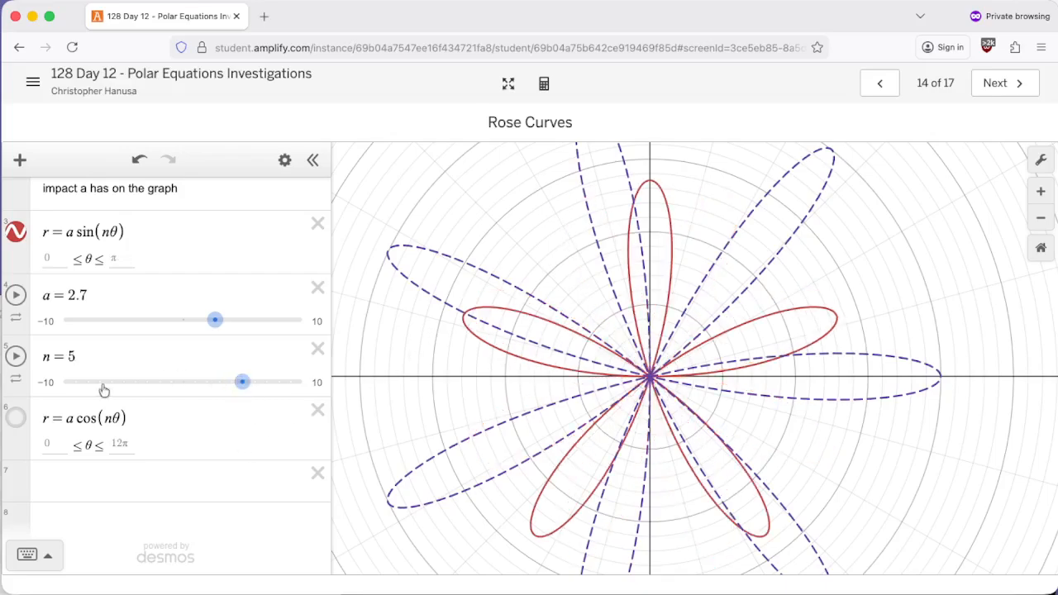
pyautogui.scroll(1, 17, 316)
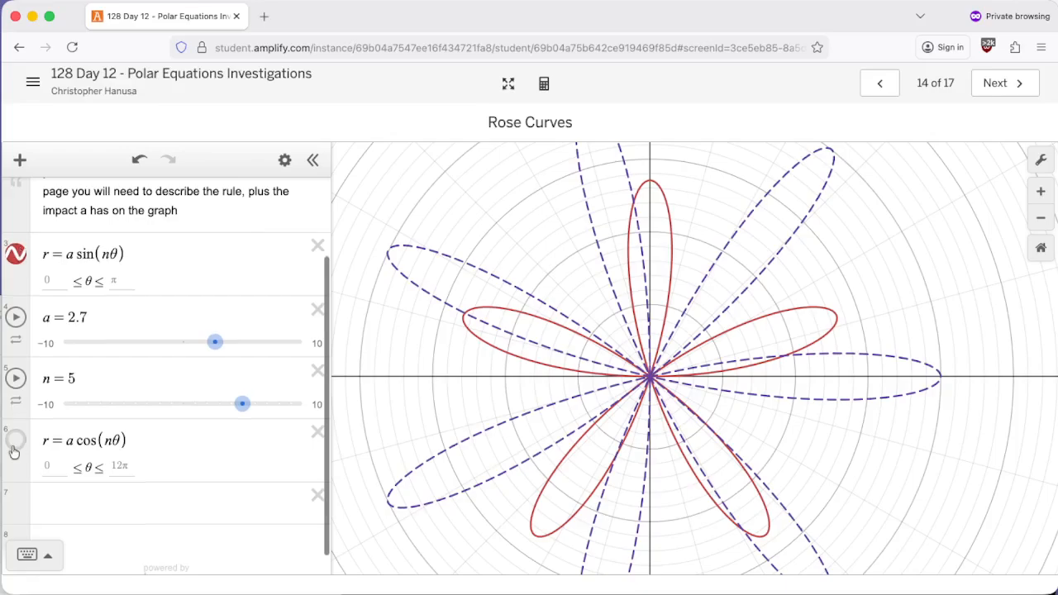
pyautogui.click(16, 254)
pyautogui.click(17, 441)
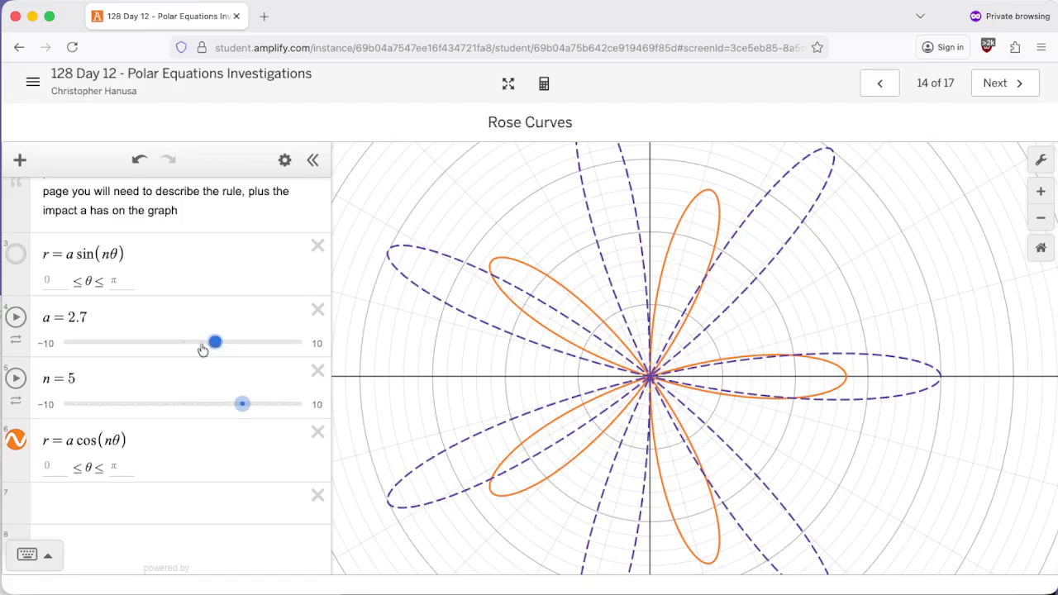
# Match the dashed rose curve with n = 7 and a = 4, and highlight the expression a cos(nθ).
pyautogui.moveTo(244, 410); pyautogui.dragTo(263, 411)
pyautogui.moveTo(215, 342); pyautogui.dragTo(234, 345)
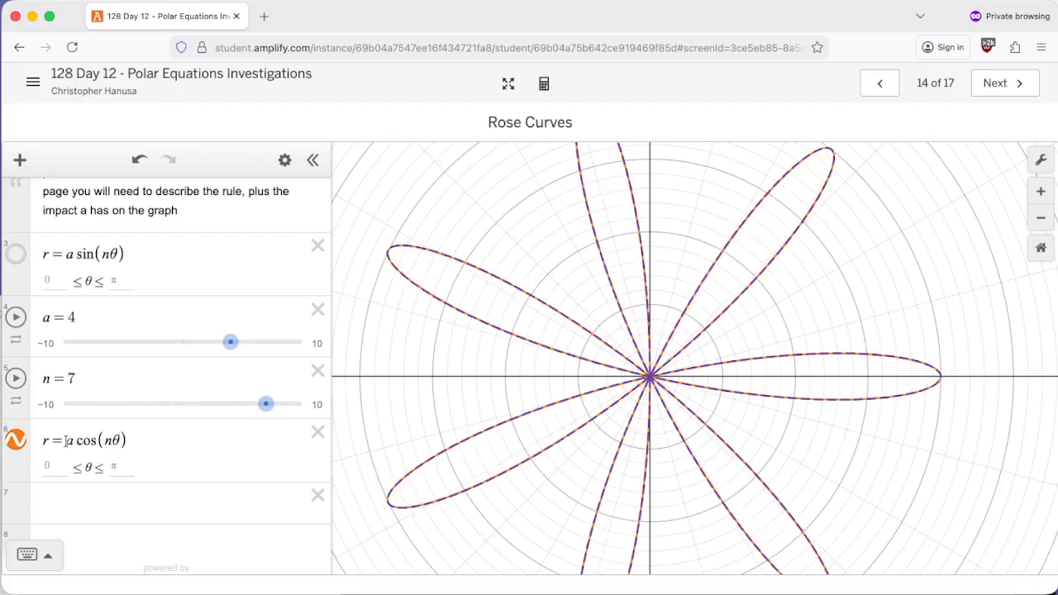
pyautogui.moveTo(66, 441); pyautogui.dragTo(133, 441)
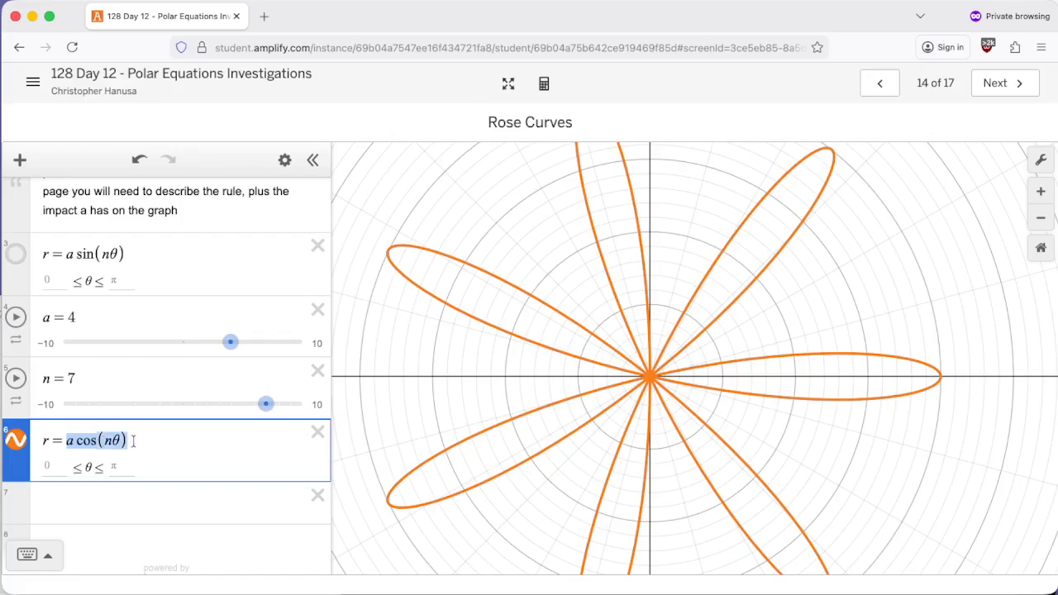
pyautogui.click(108, 443)
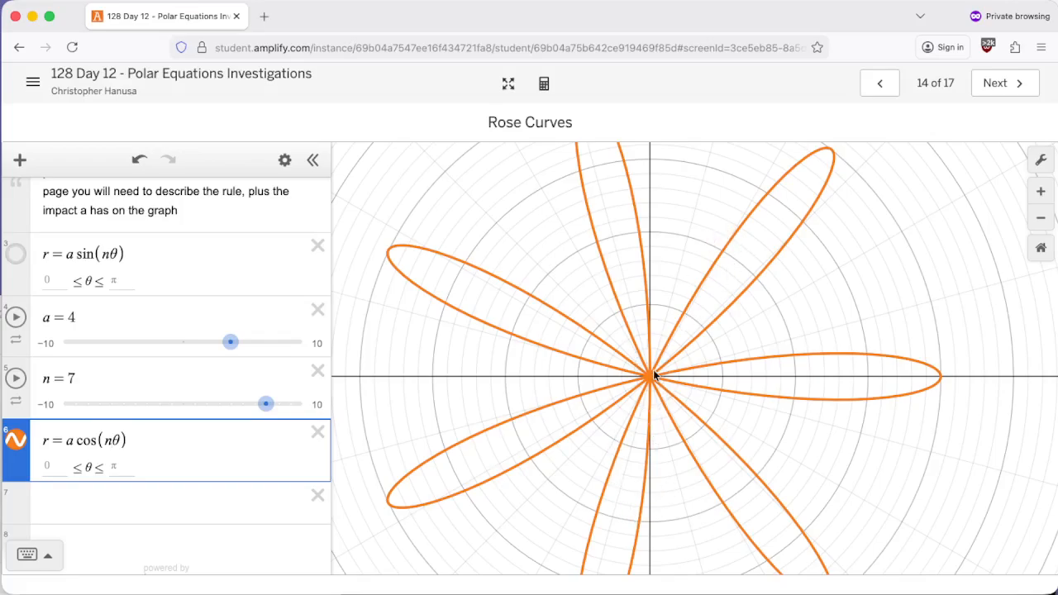
# Compare the sine formulas by highlighting a sin(nθ) on the Rose Curves screen and √sin(nθ) on the Lemniscates screen 15.
pyautogui.click(1020, 86)
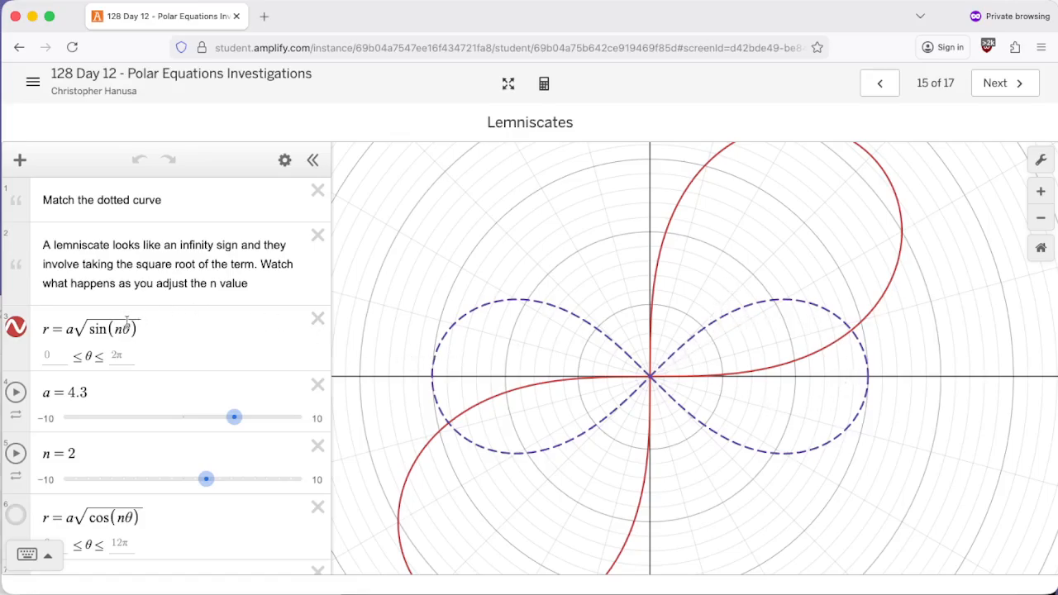
pyautogui.click(881, 84)
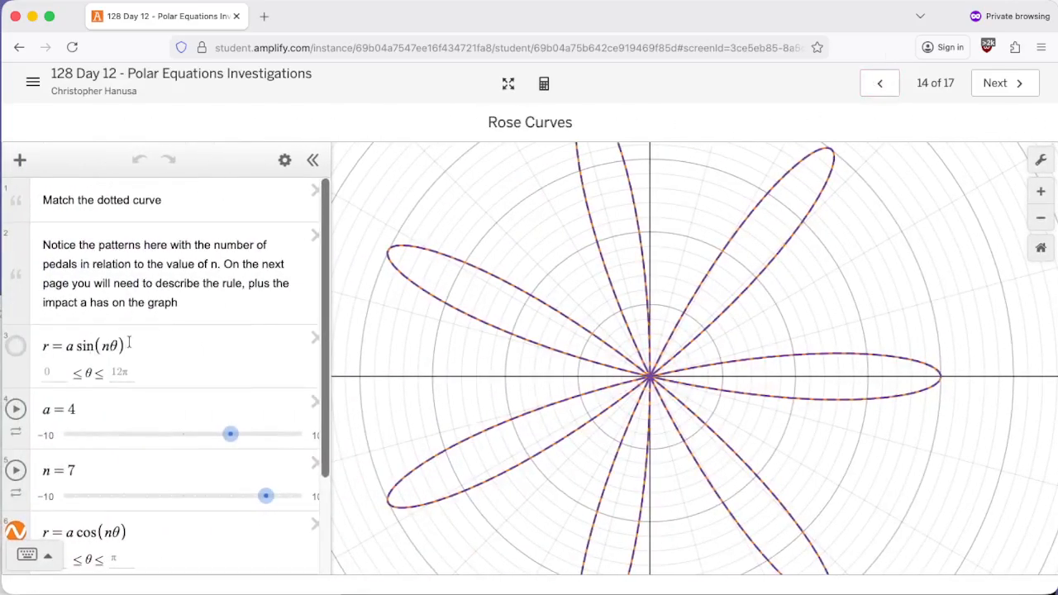
pyautogui.moveTo(126, 346); pyautogui.dragTo(65, 345)
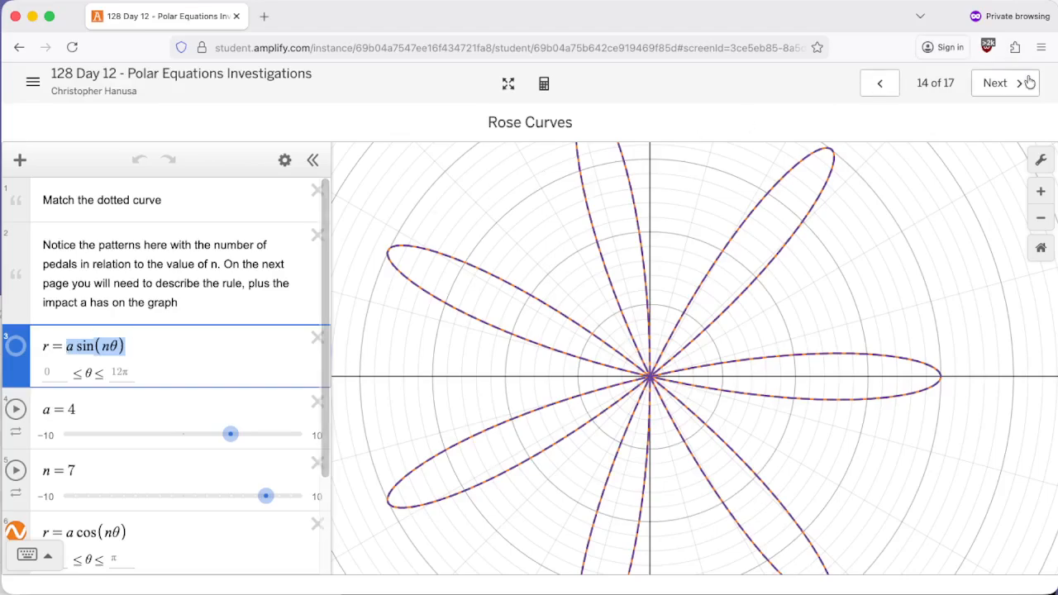
pyautogui.click(995, 83)
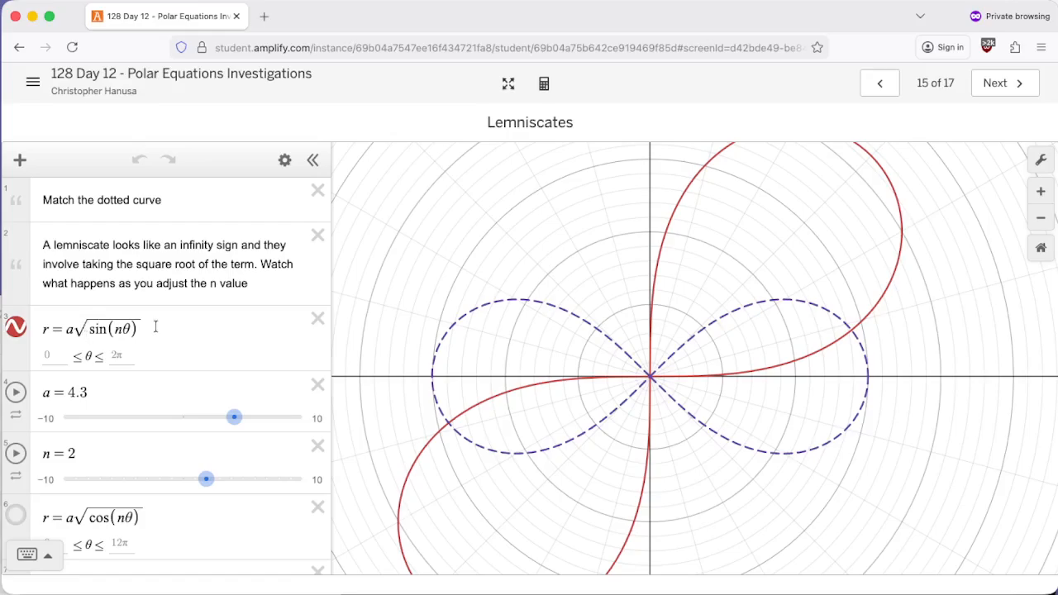
pyautogui.moveTo(155, 328); pyautogui.dragTo(72, 330)
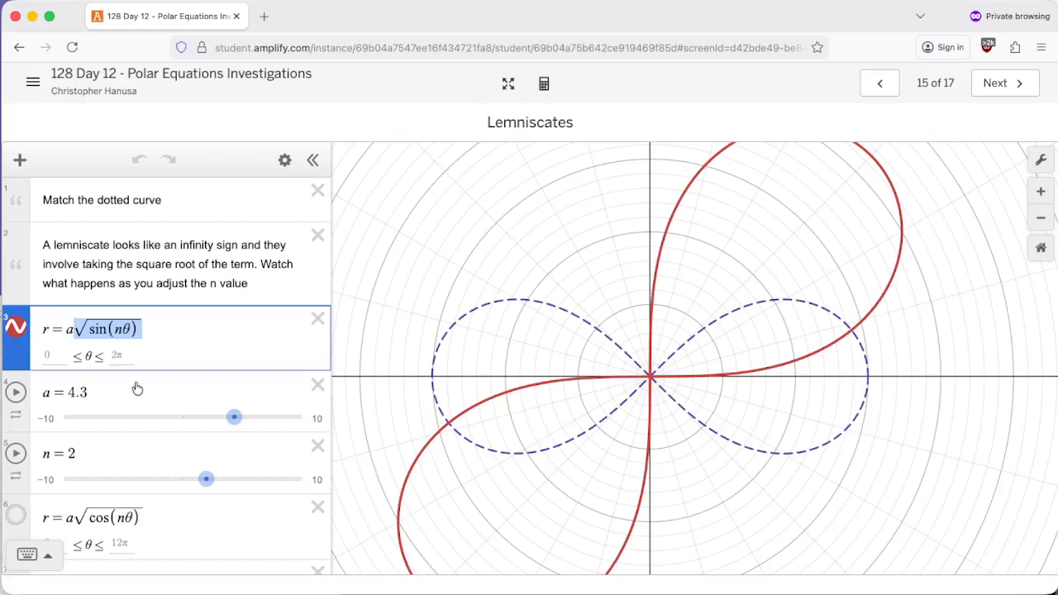
pyautogui.moveTo(208, 479)
pyautogui.mouseDown()
pyautogui.moveTo(264, 480)
pyautogui.moveTo(196, 480)
pyautogui.moveTo(206, 481)
pyautogui.mouseUp()
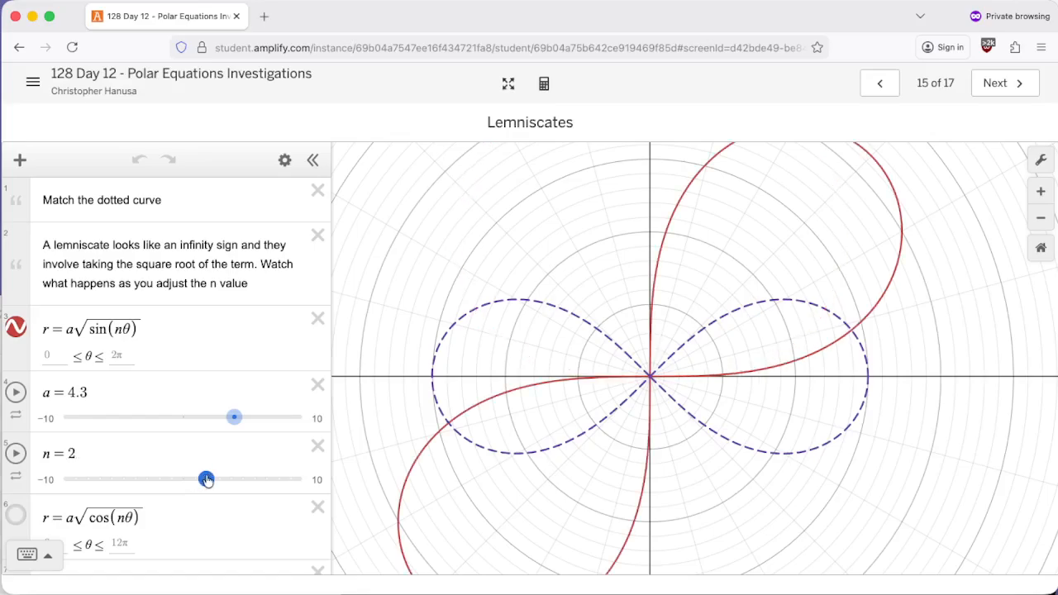
# Show the cosine lemniscate, hide the sine one, and match the dashed curve by setting a = 3.
pyautogui.scroll(-2, 167, 505)
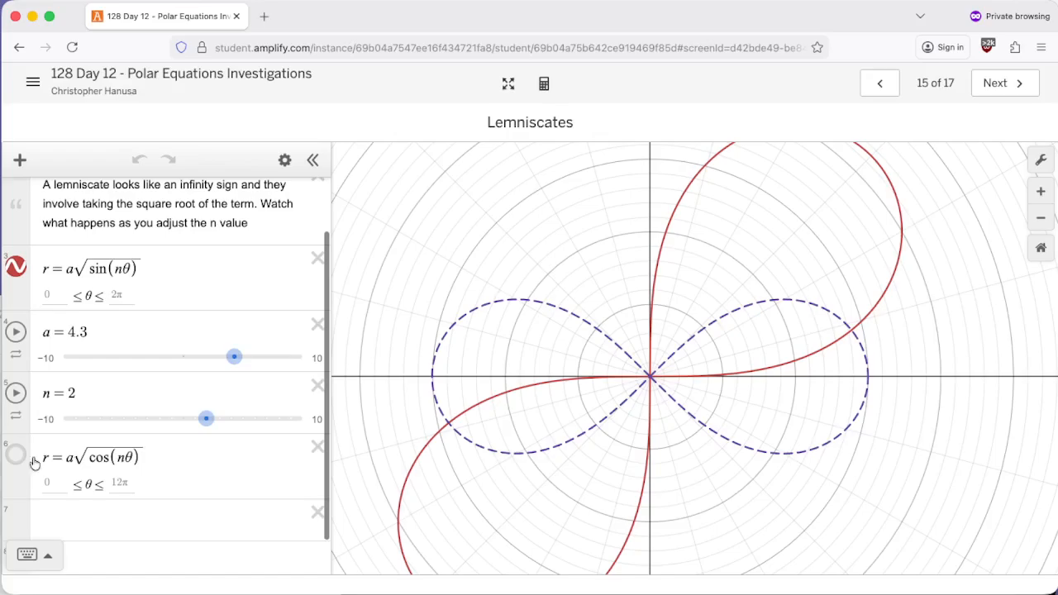
pyautogui.click(16, 456)
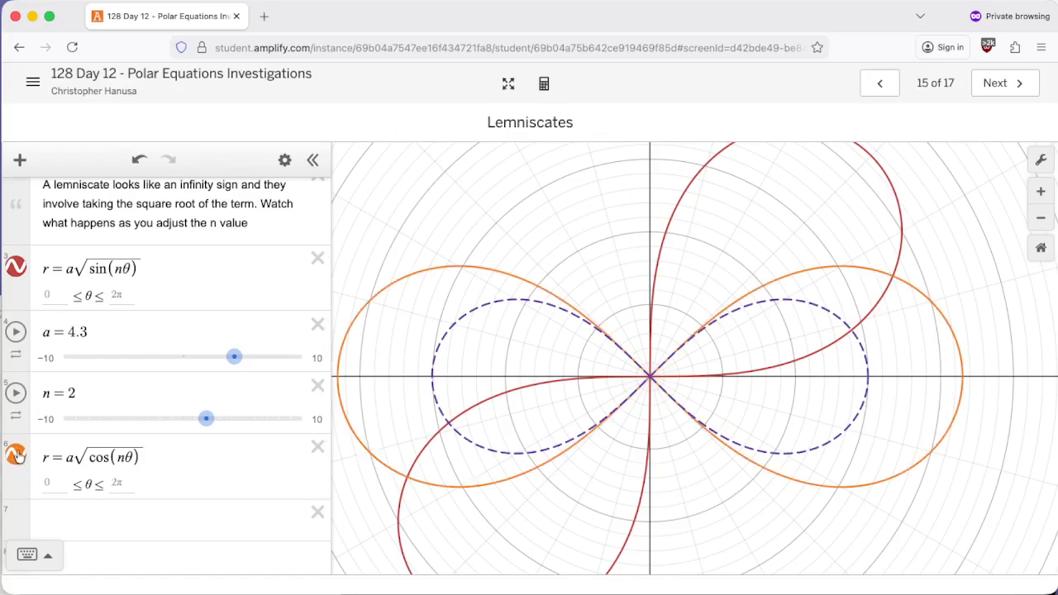
pyautogui.click(15, 456)
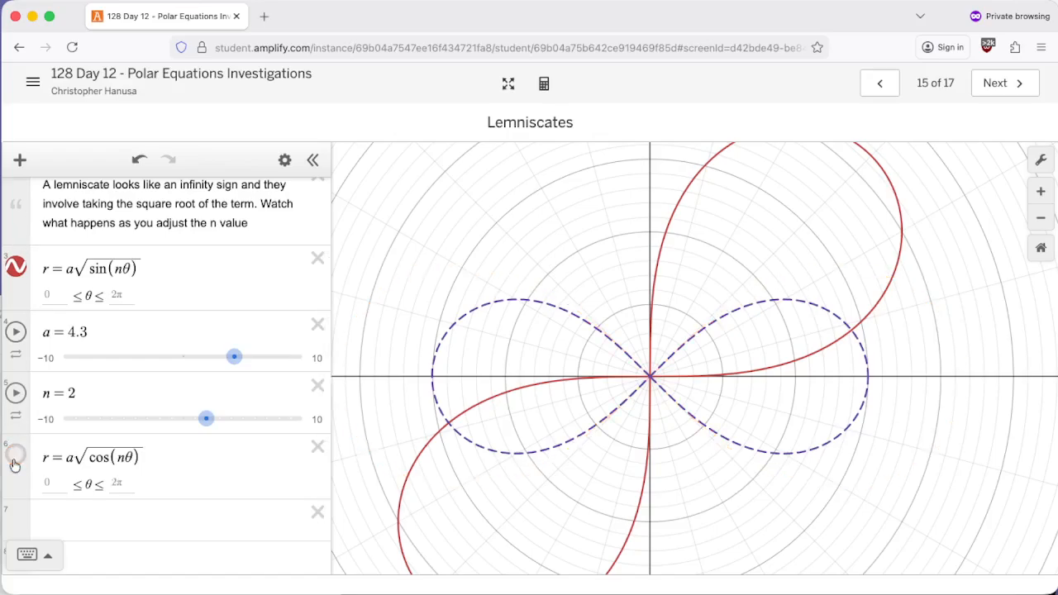
pyautogui.click(15, 458)
pyautogui.click(16, 266)
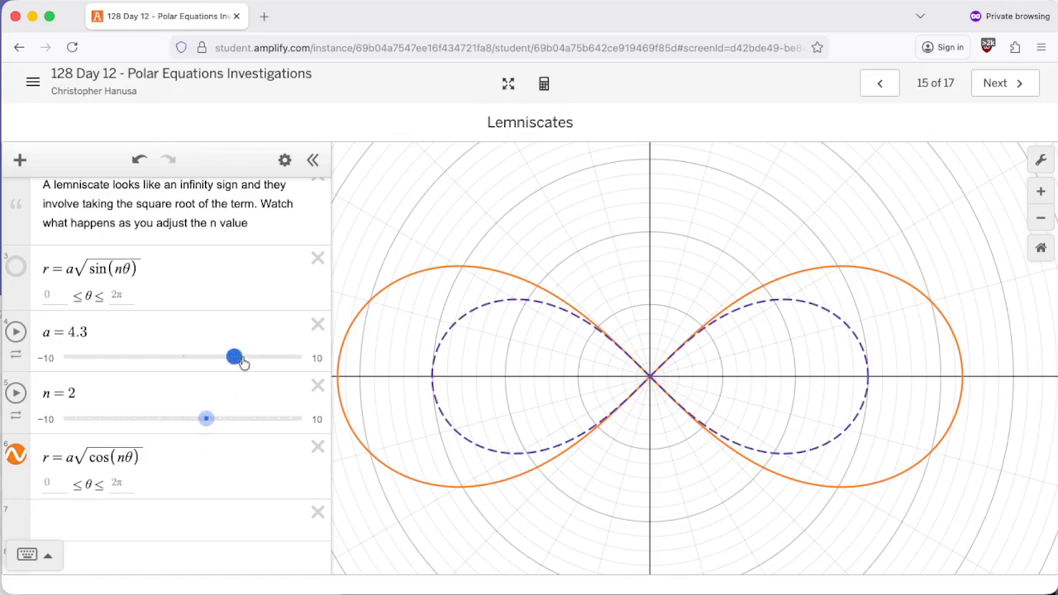
pyautogui.moveTo(241, 361); pyautogui.dragTo(226, 367)
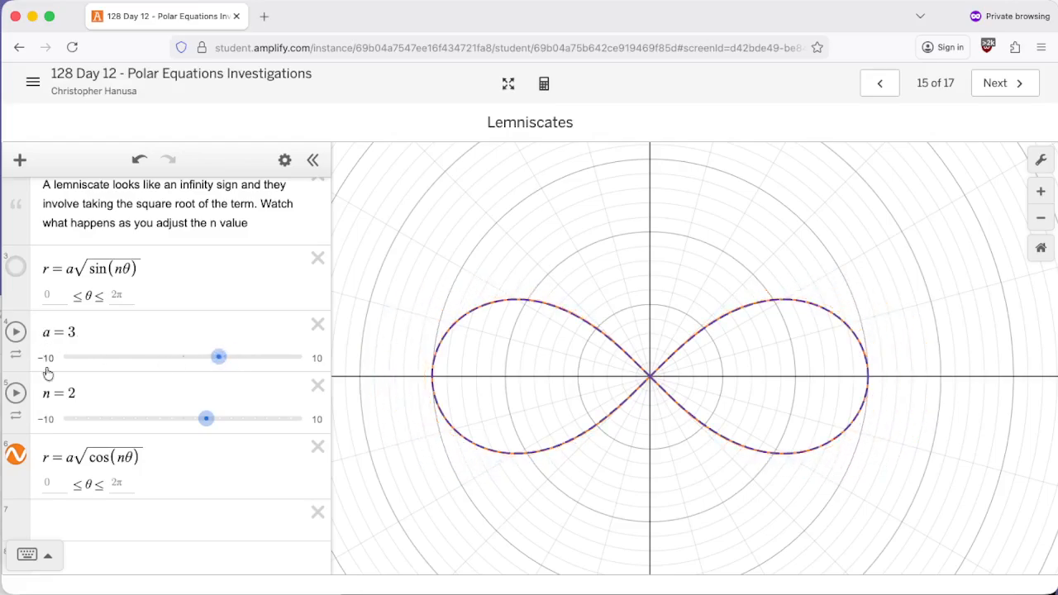
# Highlight the cosine lemniscate formula, and on screen 16 review the questions about a and the petal rule for n.
pyautogui.moveTo(63, 465); pyautogui.dragTo(132, 461)
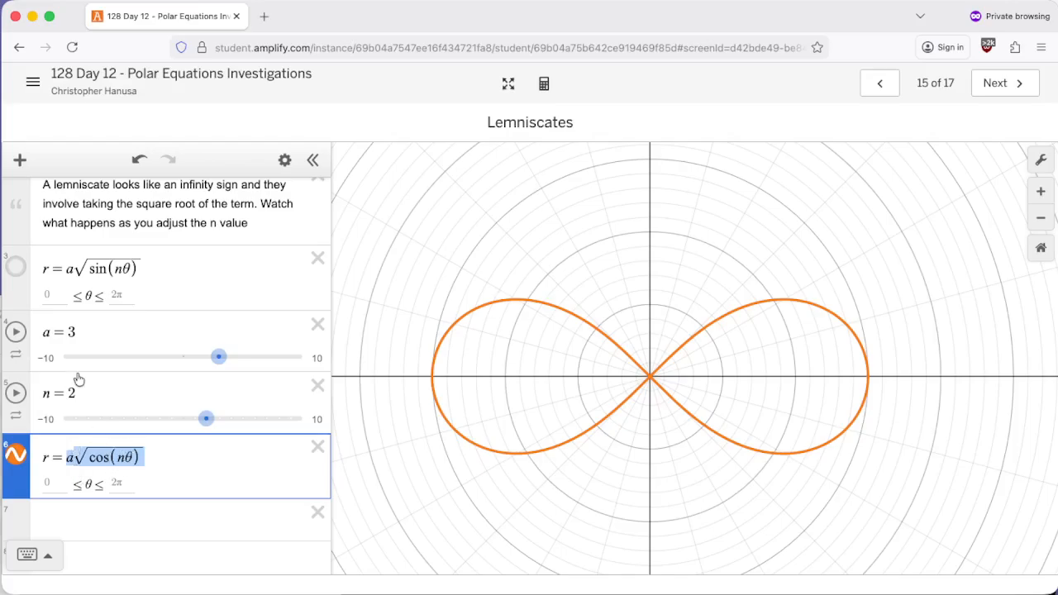
pyautogui.click(1003, 85)
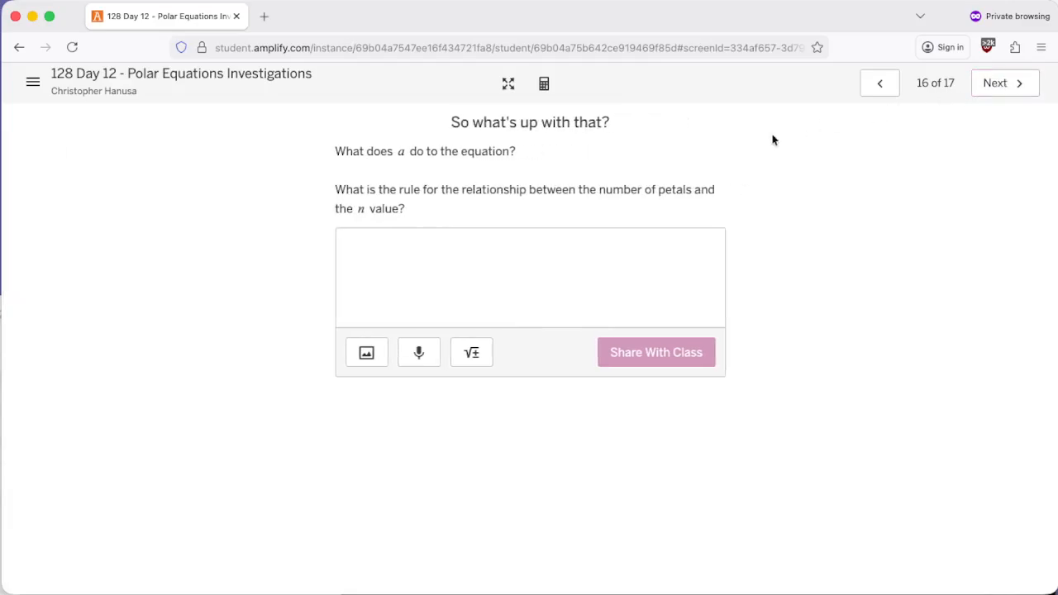
pyautogui.doubleClick(399, 151)
pyautogui.moveTo(335, 190); pyautogui.dragTo(400, 208)
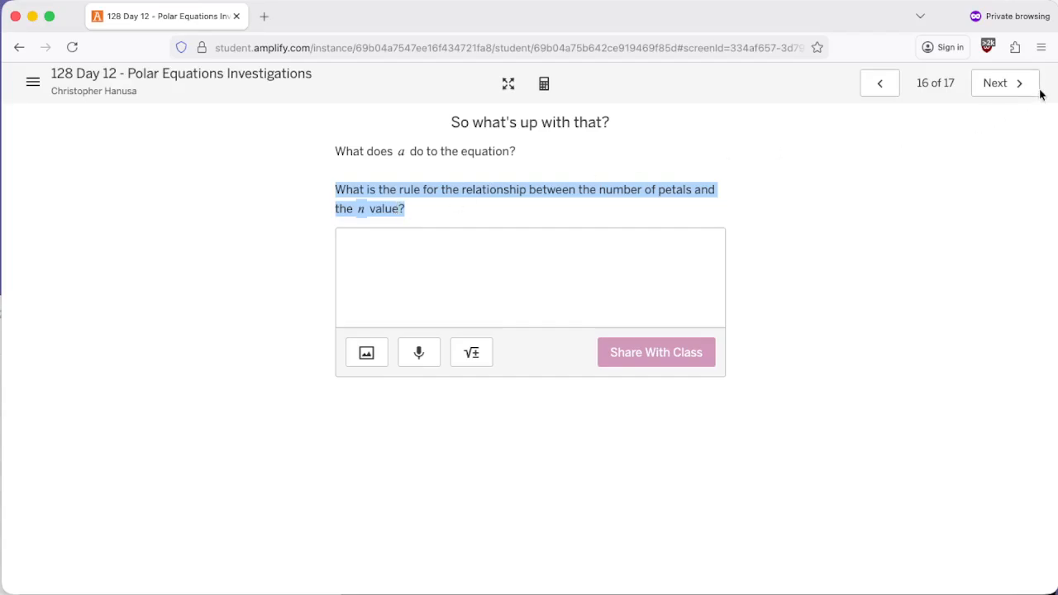
# Go to the Choose your own adventure screen and enter the polar equation r = a(sin(θ))^(1/3).
pyautogui.click(1006, 84)
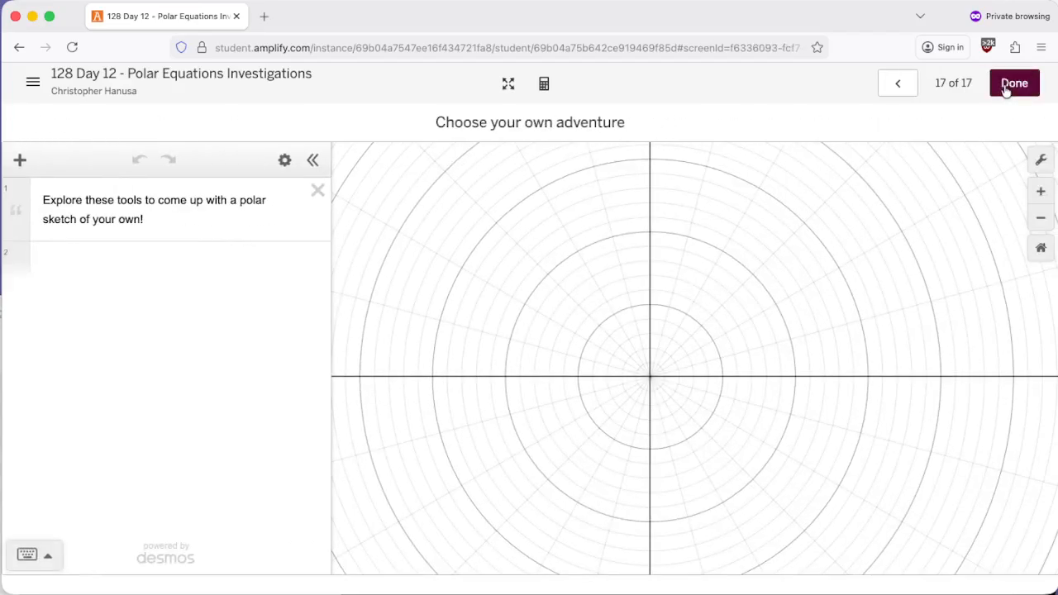
pyautogui.click(118, 261)
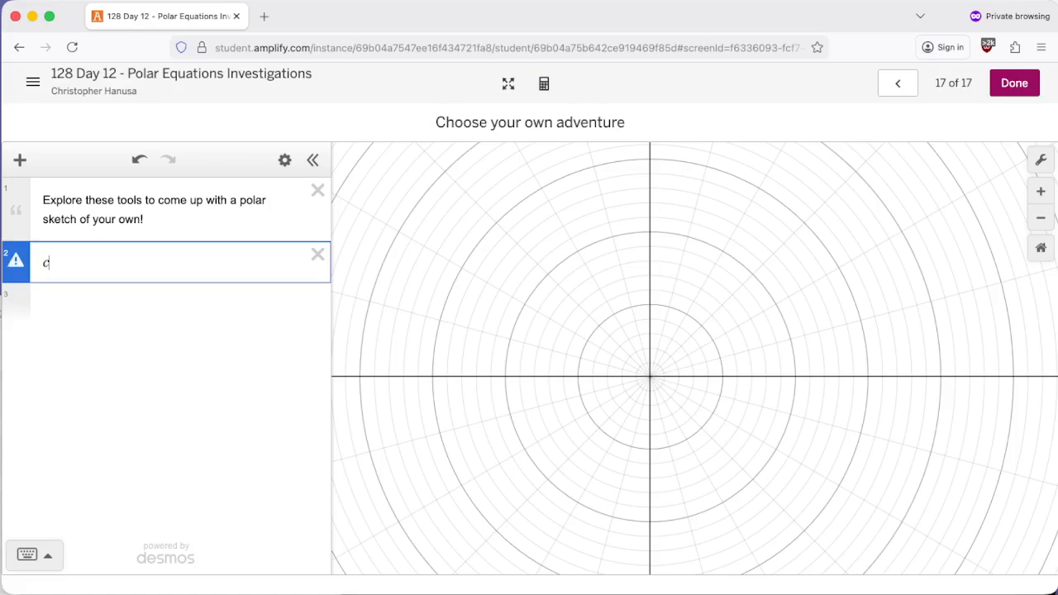
pyautogui.press('BackSpace')
pyautogui.write('a')
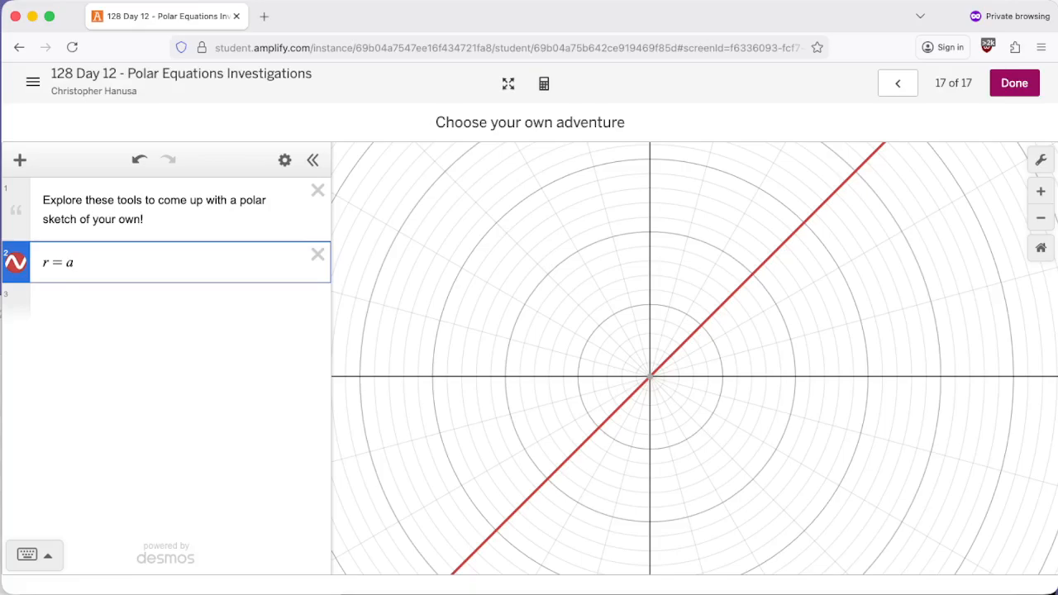
pyautogui.write('(')
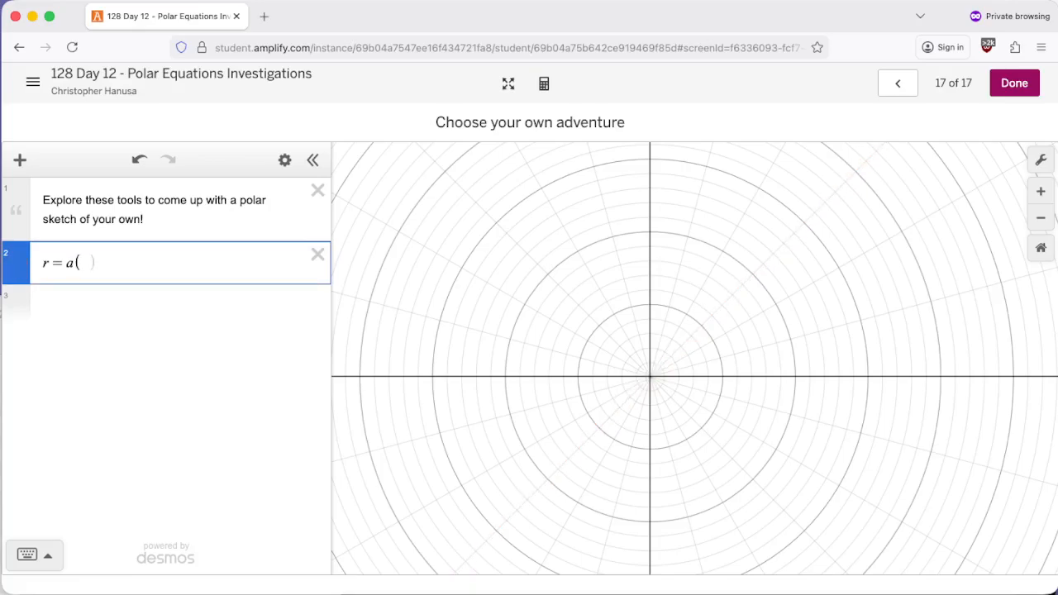
pyautogui.write('sin')
pyautogui.write('(')
pyautogui.write('theta')
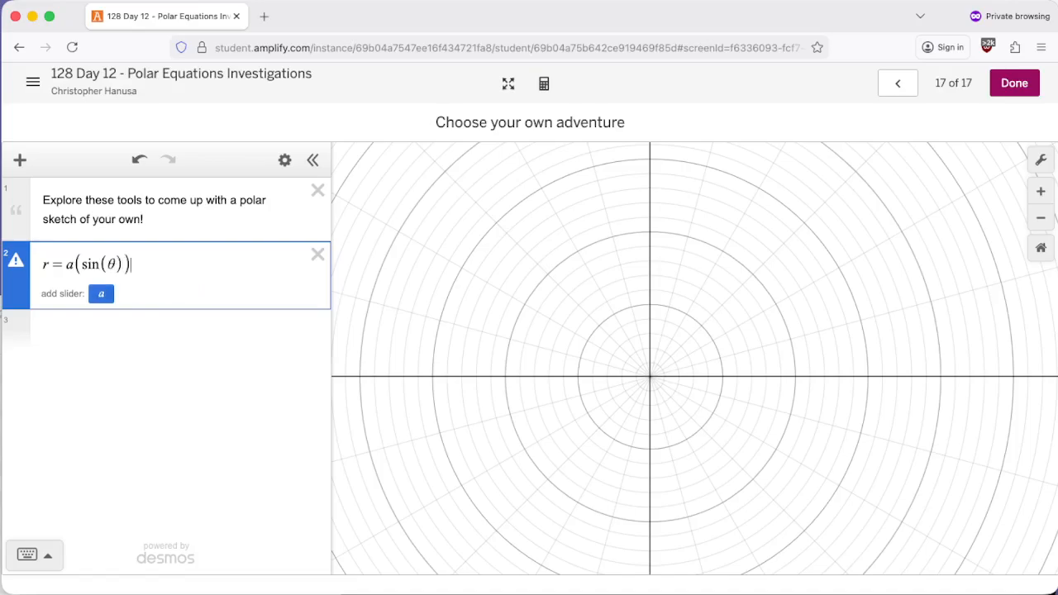
pyautogui.press('Right')
pyautogui.press('Right')
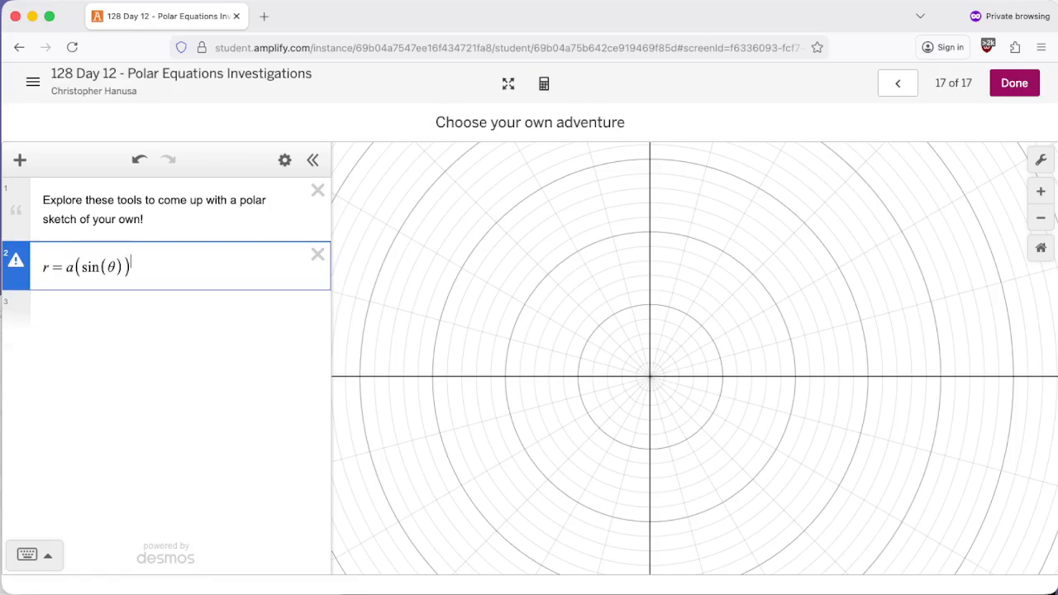
pyautogui.write('^1/3')
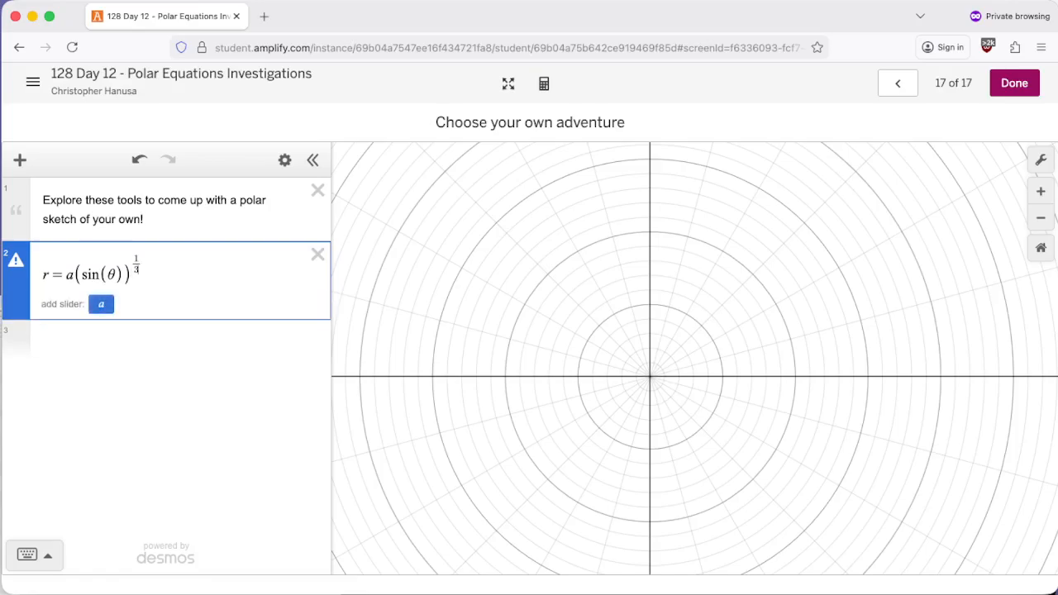
# Add a slider for a set to 1.6, and change the sine's argument to nθ with a slider for n.
pyautogui.click(101, 304)
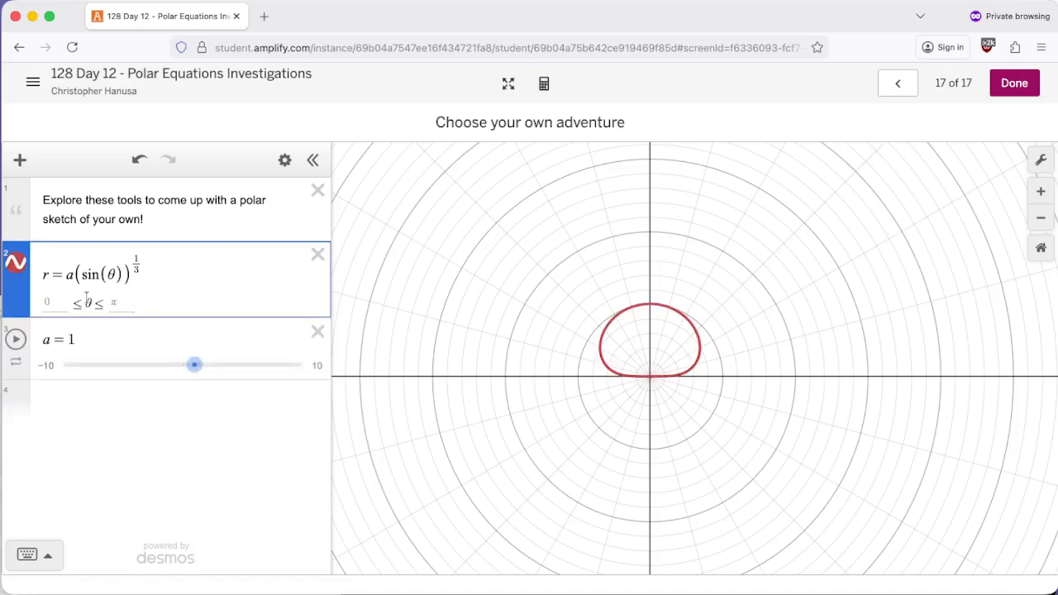
pyautogui.moveTo(194, 364); pyautogui.dragTo(202, 365)
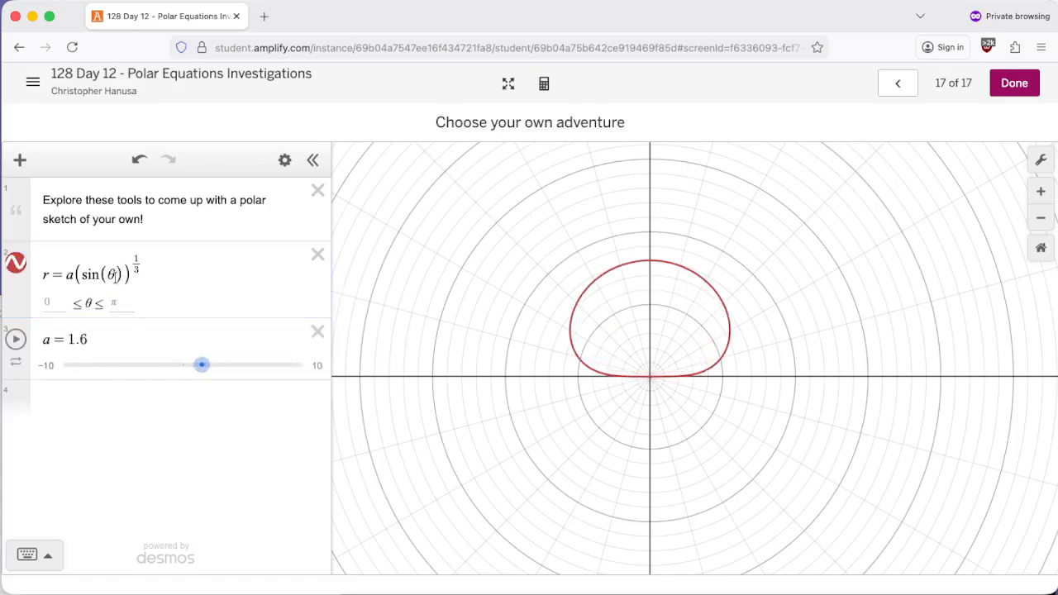
pyautogui.click(109, 276)
pyautogui.write('n')
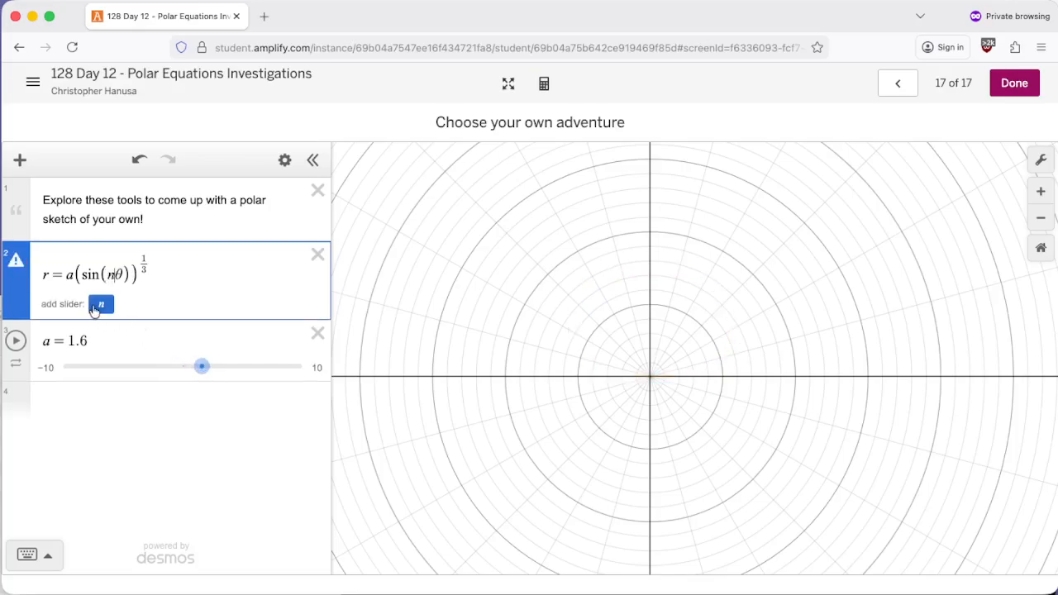
pyautogui.click(101, 304)
# Limit the n slider to the range 1 to 10.
pyautogui.click(111, 344)
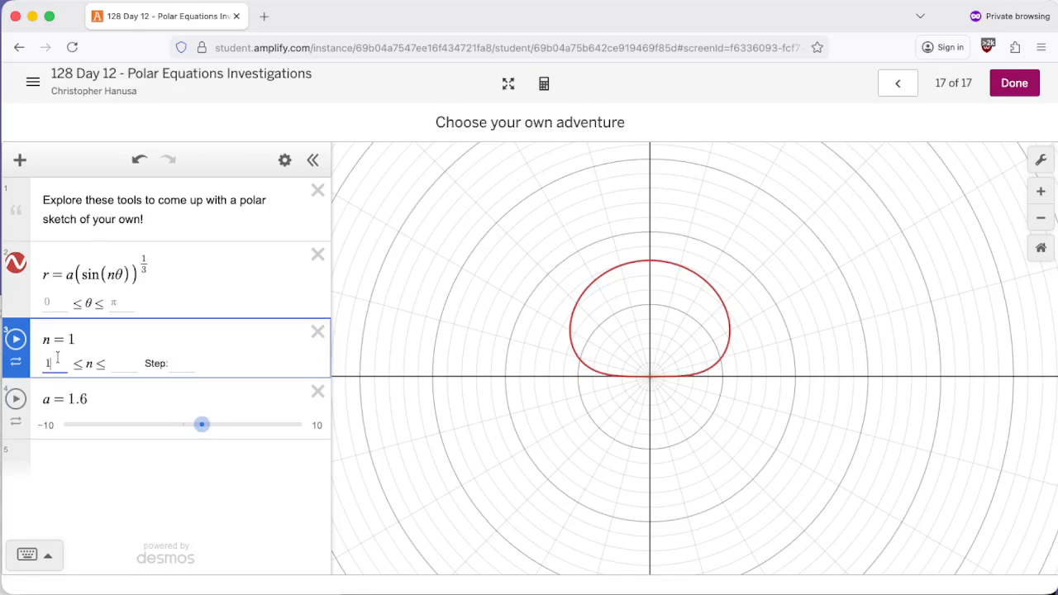
pyautogui.click(126, 366)
pyautogui.write('0')
pyautogui.click(188, 365)
pyautogui.click(141, 500)
# Try n = 3 on the cube-root sine curve, enlarge it with a = 2, and set n = 2.
pyautogui.moveTo(55, 364); pyautogui.dragTo(140, 371)
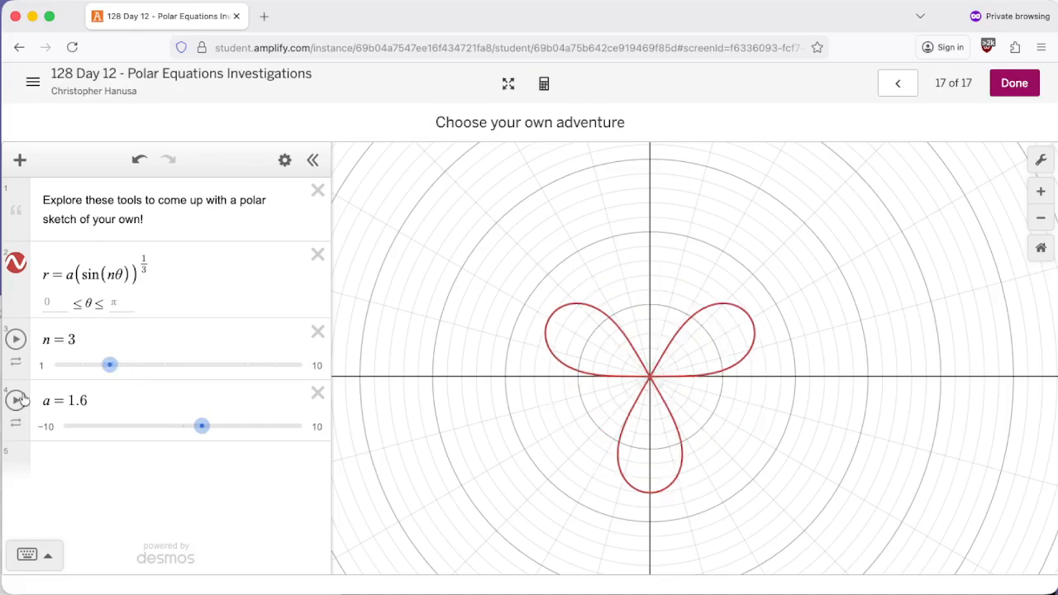
pyautogui.moveTo(203, 433); pyautogui.dragTo(208, 434)
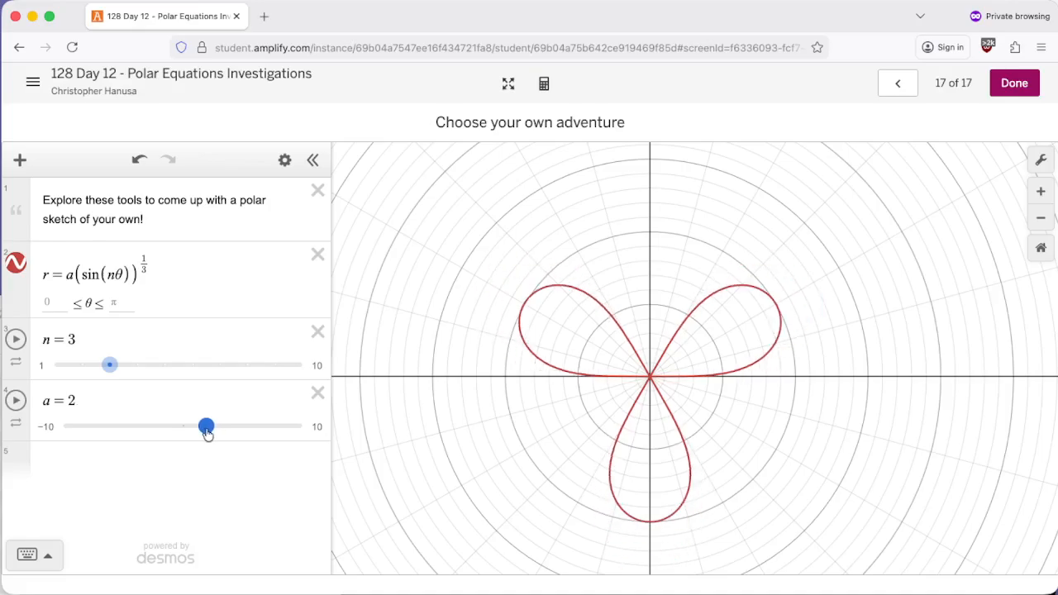
pyautogui.moveTo(113, 368); pyautogui.dragTo(87, 368)
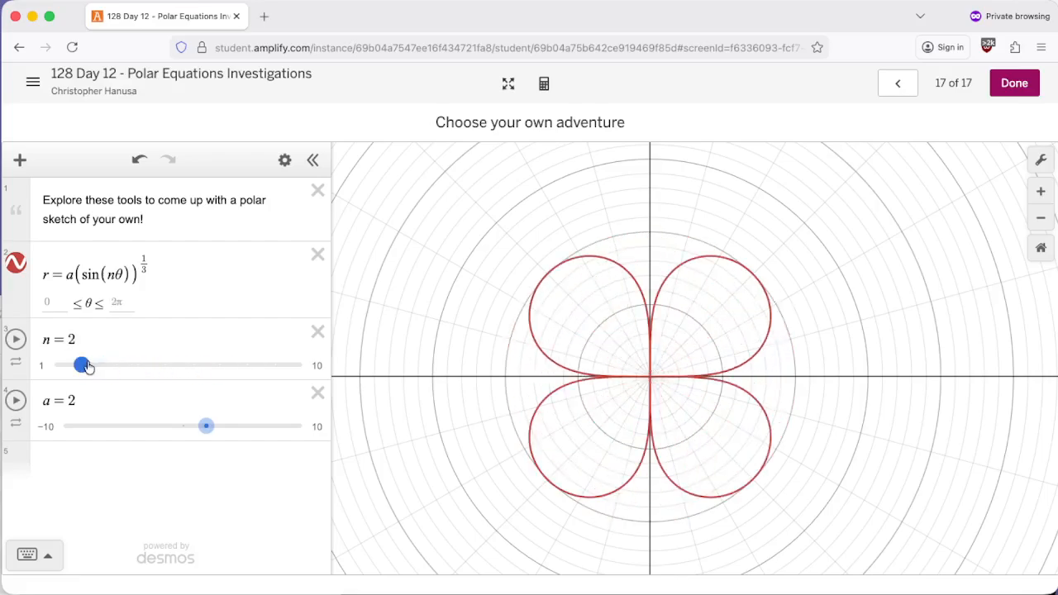
# Extend the equation to r = a(sin(n(θ − h)))^(1/3) + b and add sliders for h and b.
pyautogui.click(120, 275)
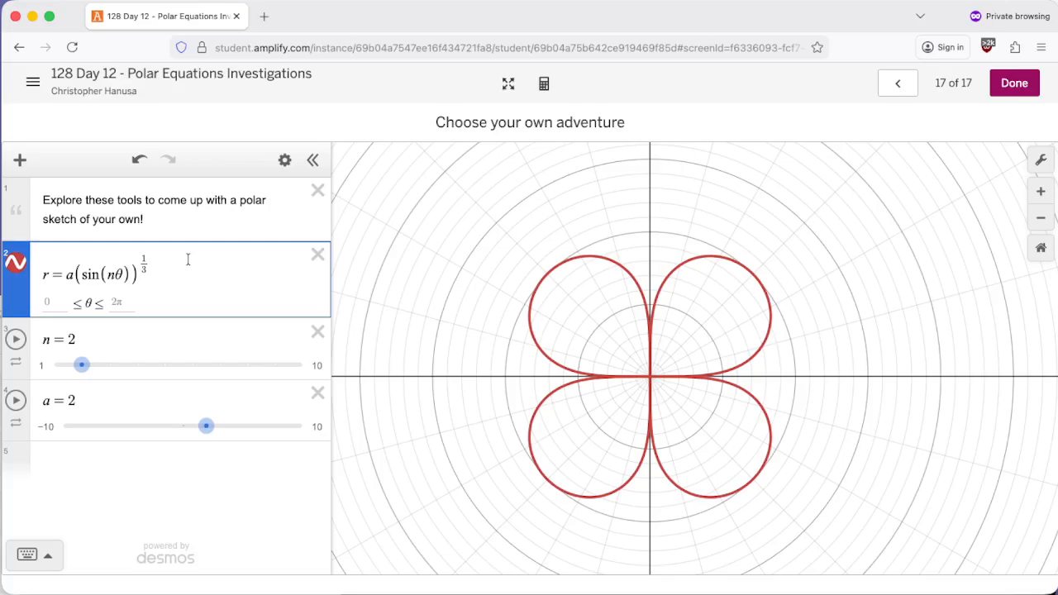
pyautogui.write('(θ')
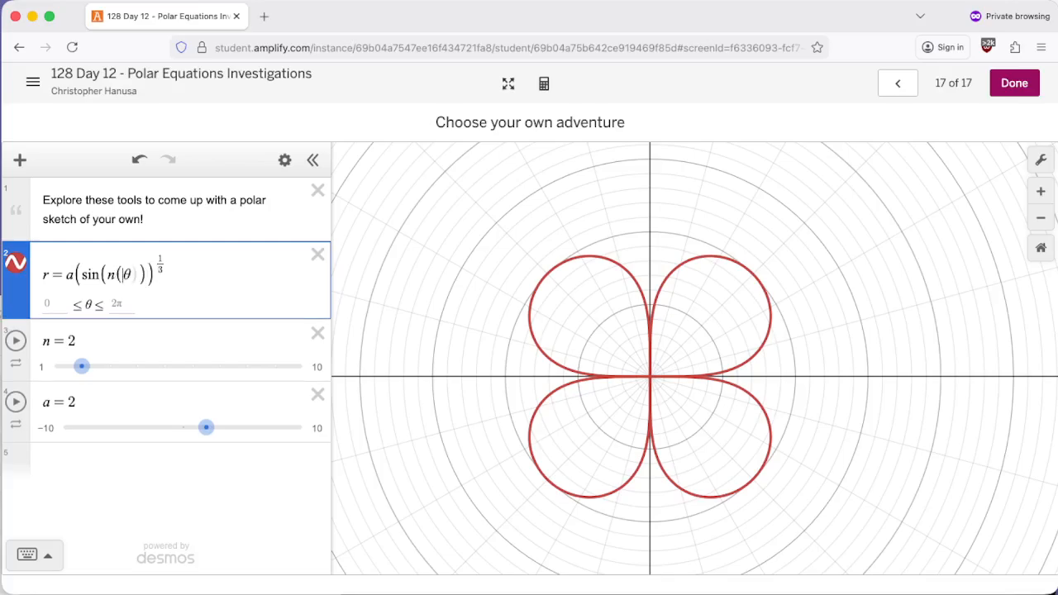
pyautogui.write('-h')
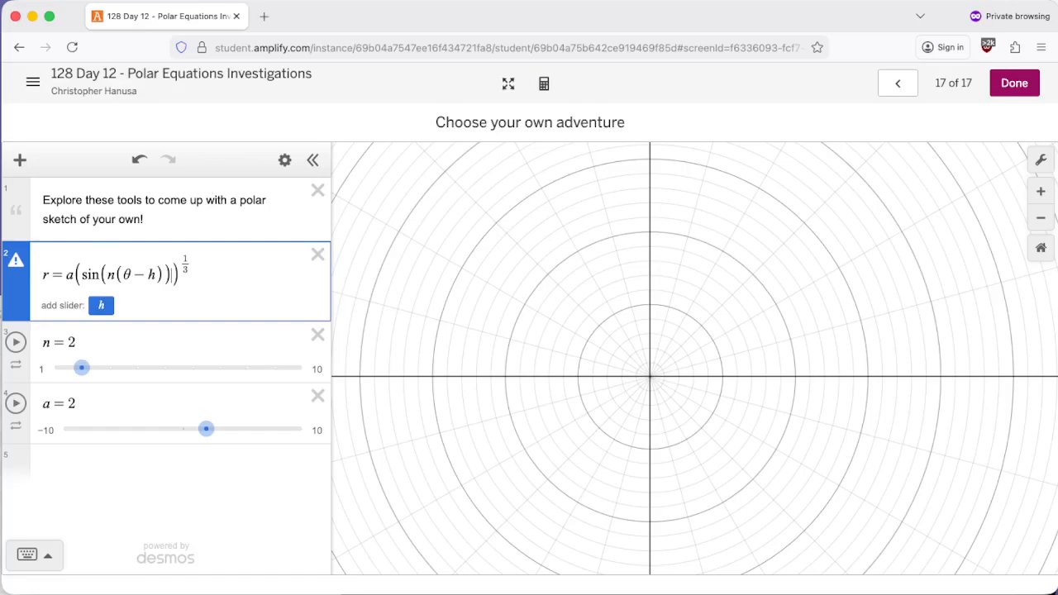
pyautogui.write('+b')
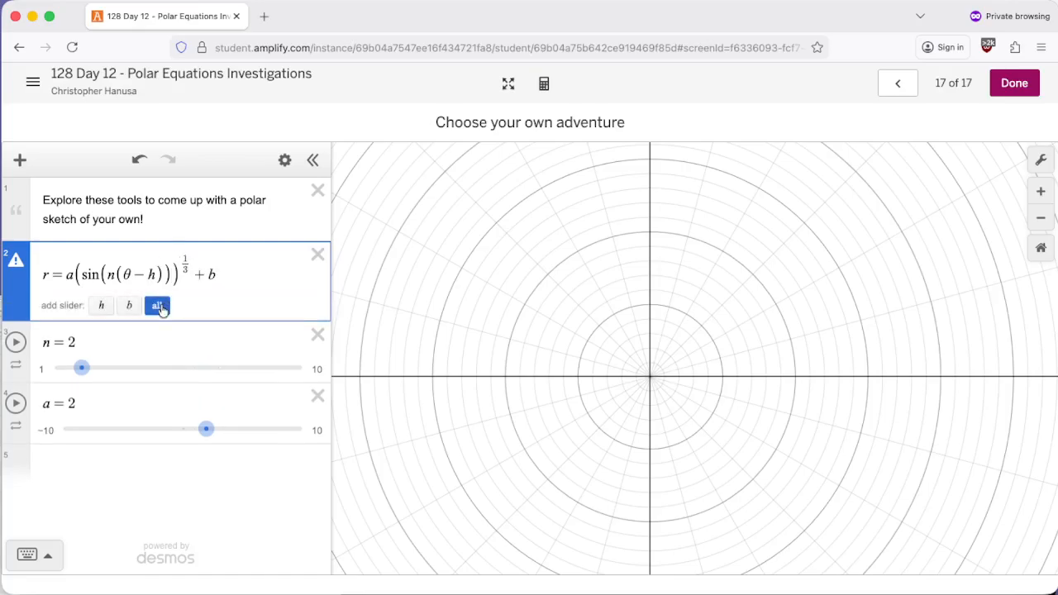
pyautogui.click(158, 306)
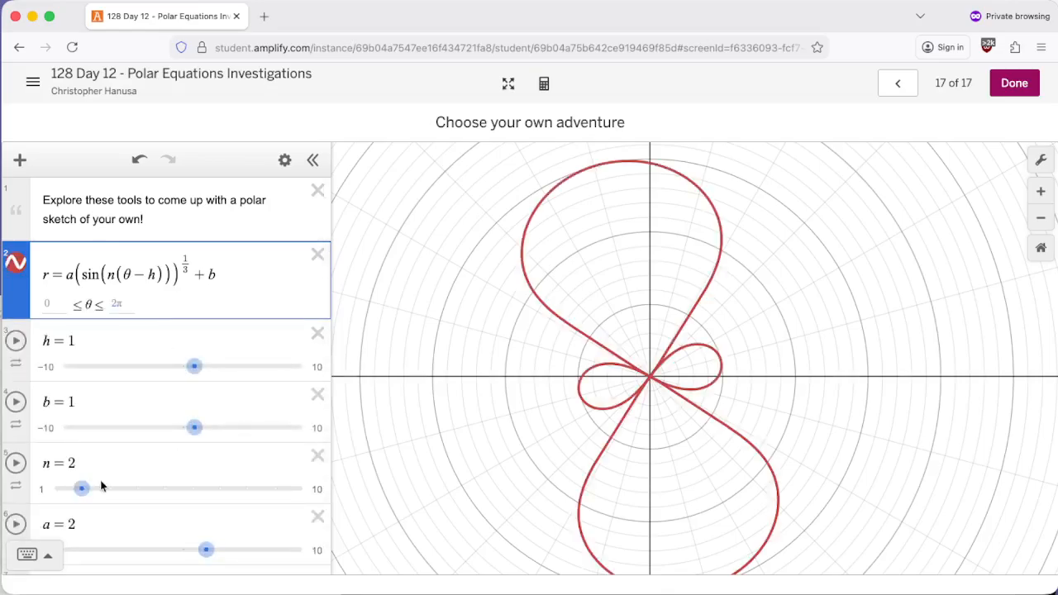
# Rotate the curve with h = 5.9, and set b = 0 and n = 3.
pyautogui.moveTo(194, 366); pyautogui.dragTo(253, 366)
pyautogui.moveTo(196, 430)
pyautogui.mouseDown()
pyautogui.moveTo(167, 431)
pyautogui.moveTo(183, 428)
pyautogui.mouseUp()
pyautogui.moveTo(84, 493); pyautogui.dragTo(108, 493)
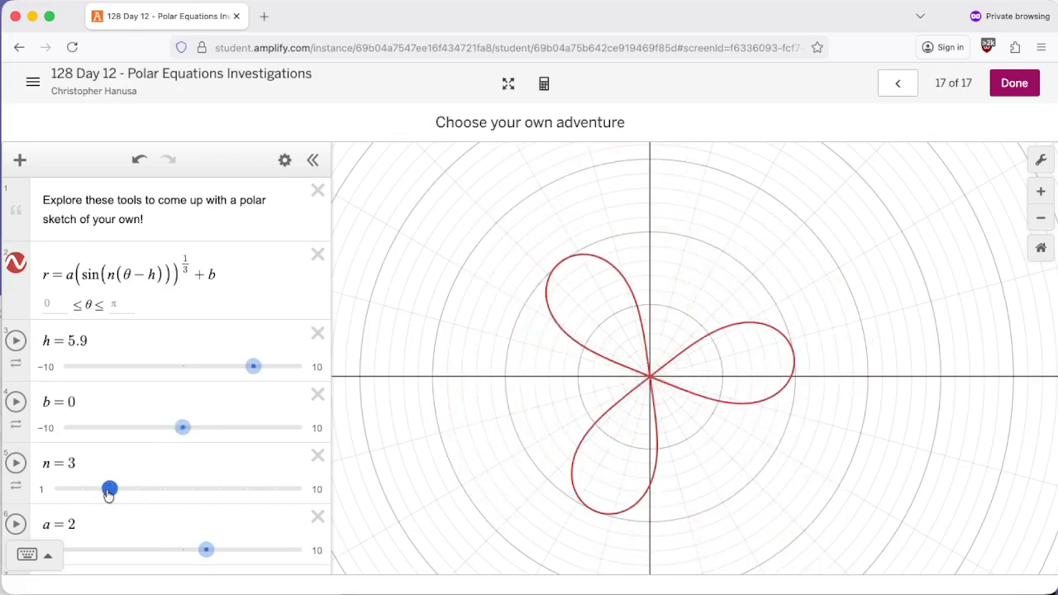
# Set b = −0.6 and n = 4, and animate b, stopping it at 1.73.
pyautogui.moveTo(180, 427)
pyautogui.mouseDown()
pyautogui.moveTo(170, 428)
pyautogui.moveTo(196, 428)
pyautogui.moveTo(176, 427)
pyautogui.mouseUp()
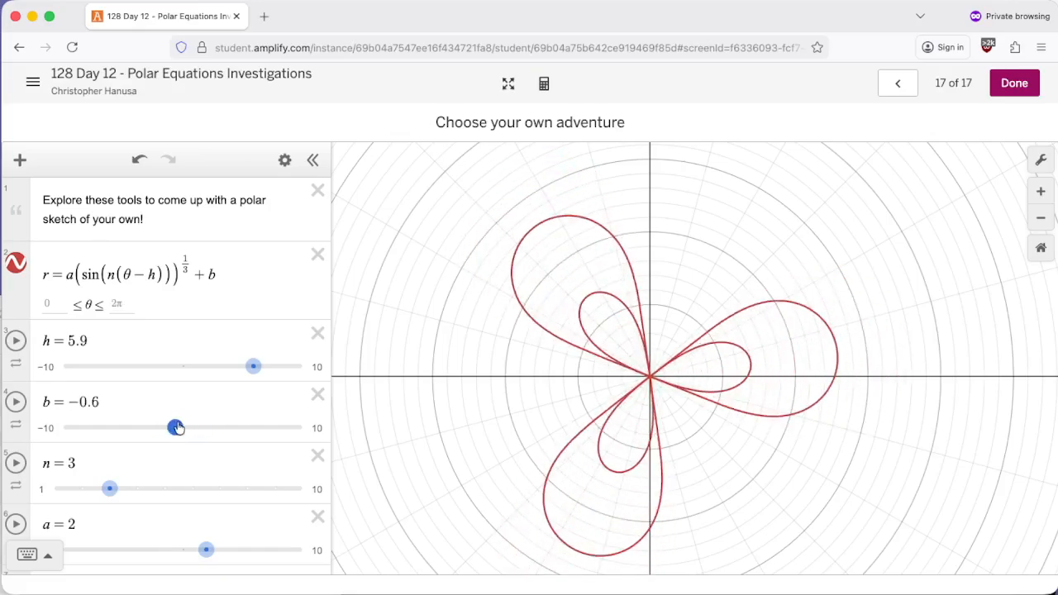
pyautogui.moveTo(110, 489); pyautogui.dragTo(136, 489)
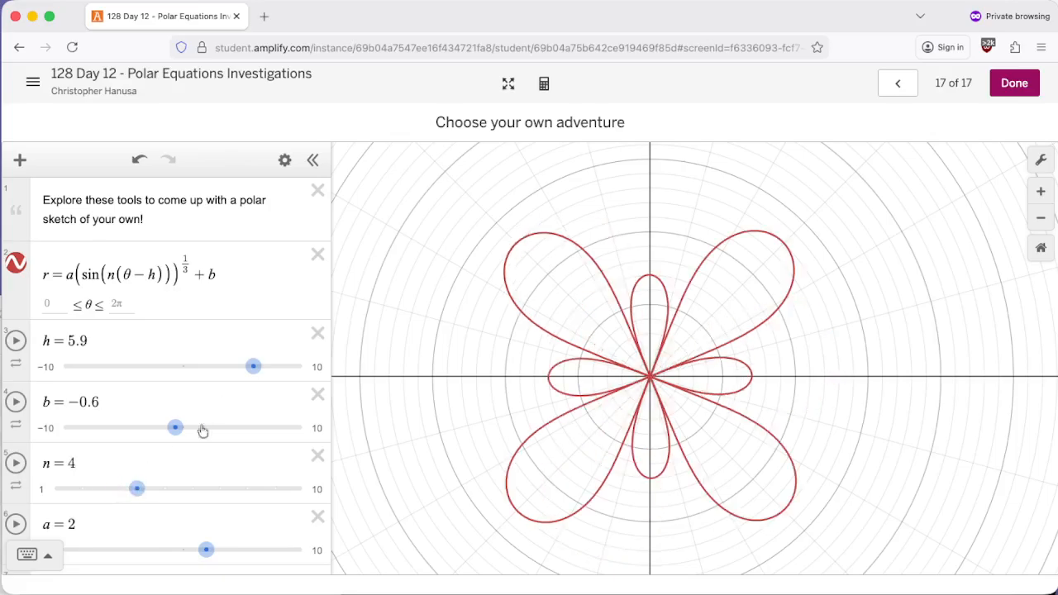
pyautogui.moveTo(203, 431)
pyautogui.mouseDown()
pyautogui.moveTo(169, 431)
pyautogui.moveTo(199, 431)
pyautogui.moveTo(181, 429)
pyautogui.mouseUp()
pyautogui.click(17, 402)
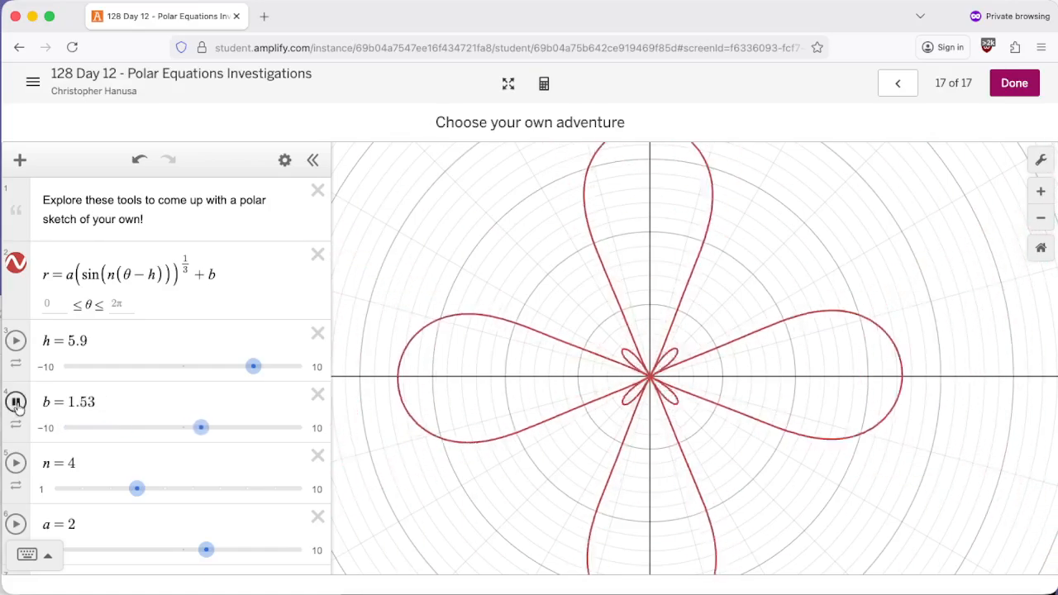
pyautogui.click(16, 402)
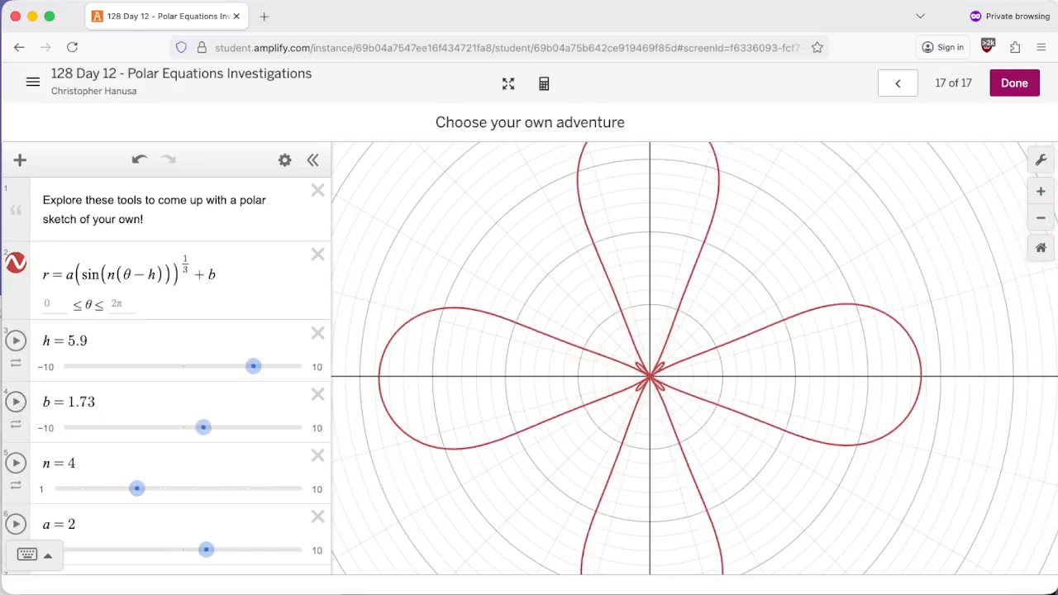
# Finish the Polar Equations Investigations activity and confirm that it is done.
pyautogui.click(1015, 83)
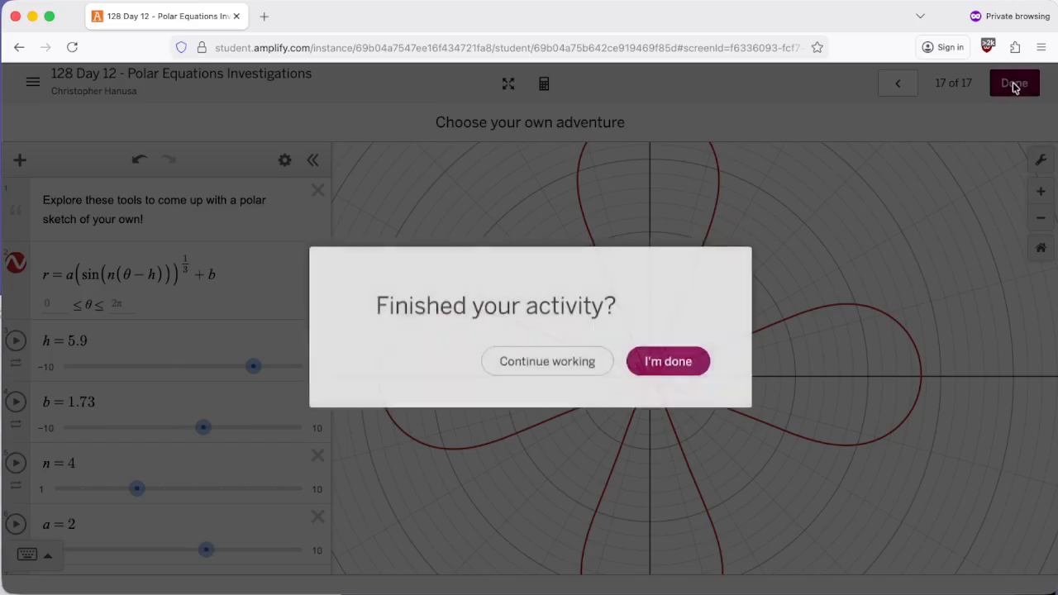
pyautogui.click(674, 363)
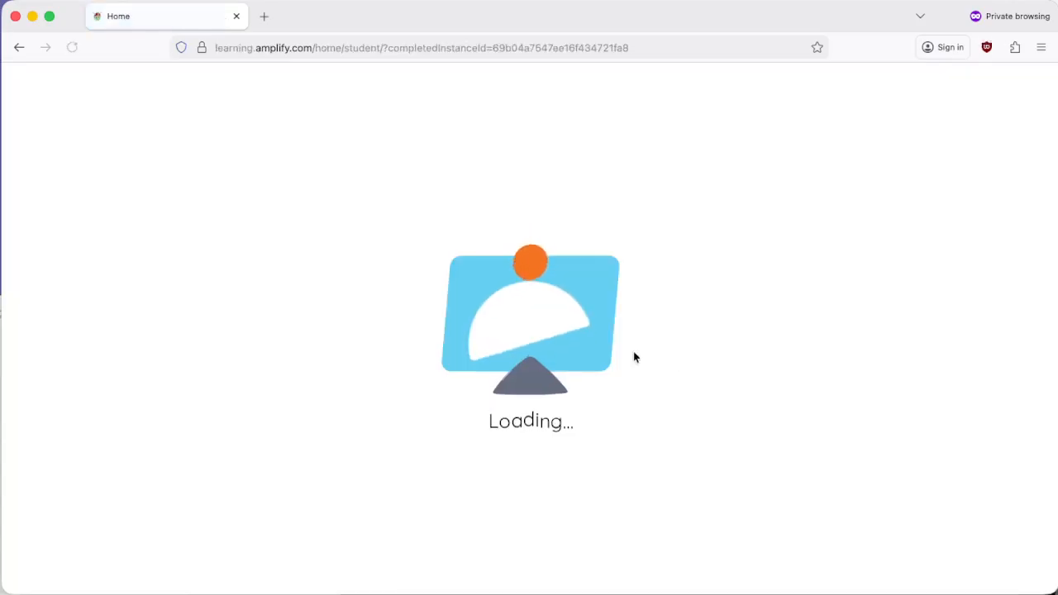